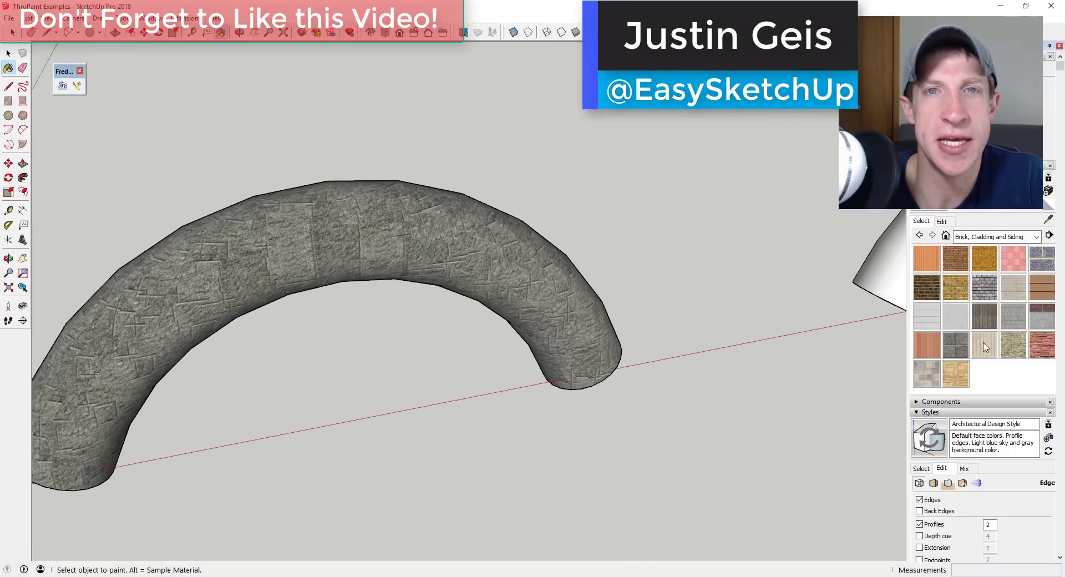
# Step: Paint the left arch with the chosen texture and bring the white arch to the centre of the view
pyautogui.click(432, 210)
pyautogui.scroll(2, 321, 231)
pyautogui.moveTo(321, 231); pyautogui.dragTo(311, 197, button='middle')
pyautogui.scroll(-5, 311, 196)
pyautogui.moveTo(416, 222)
pyautogui.mouseDown(button='middle')
pyautogui.moveTo(744, 243)
pyautogui.moveTo(338, 230)
pyautogui.mouseUp(button='middle')
# Step: Paint the white arch with Cladding Weathered using ThruPaint and QuadMesh UV mapping
pyautogui.press('b')
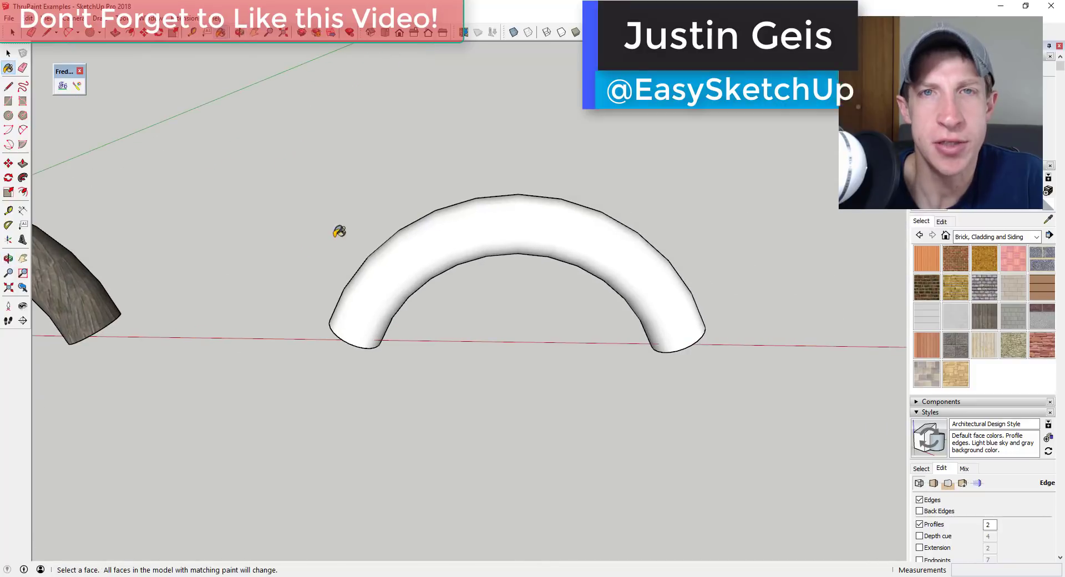
pyautogui.click(74, 87)
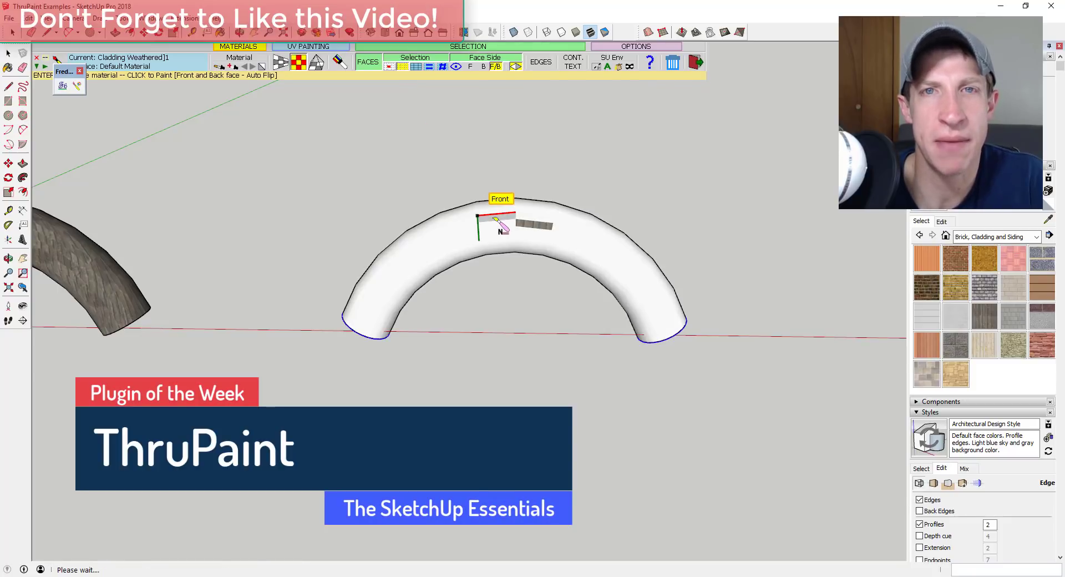
pyautogui.click(498, 222)
pyautogui.moveTo(558, 244)
pyautogui.mouseDown(button='middle')
pyautogui.moveTo(489, 238)
pyautogui.moveTo(776, 303)
pyautogui.moveTo(497, 255)
pyautogui.moveTo(513, 222)
pyautogui.mouseUp(button='middle')
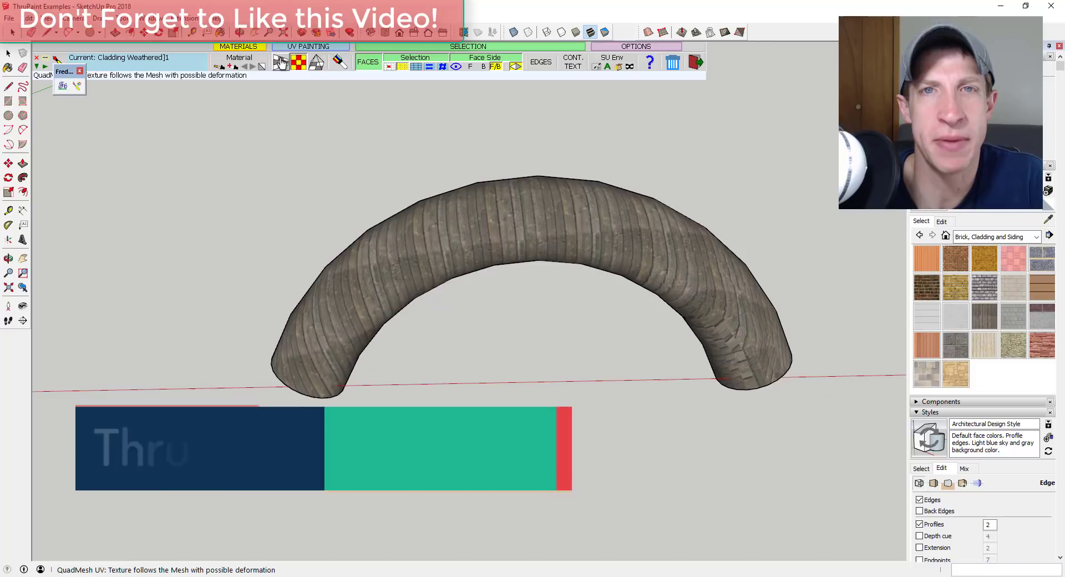
pyautogui.click(518, 221)
# Step: Orbit and zoom for a closer look at the textured end of the arch
pyautogui.press('o')
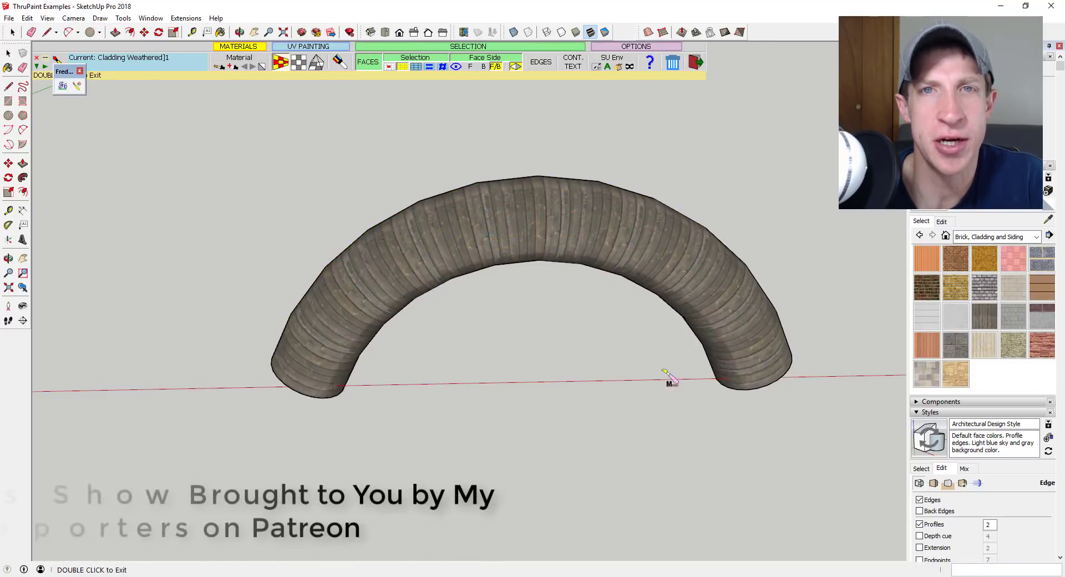
pyautogui.moveTo(442, 316); pyautogui.dragTo(665, 285, button='middle')
pyautogui.scroll(5, 118, 261)
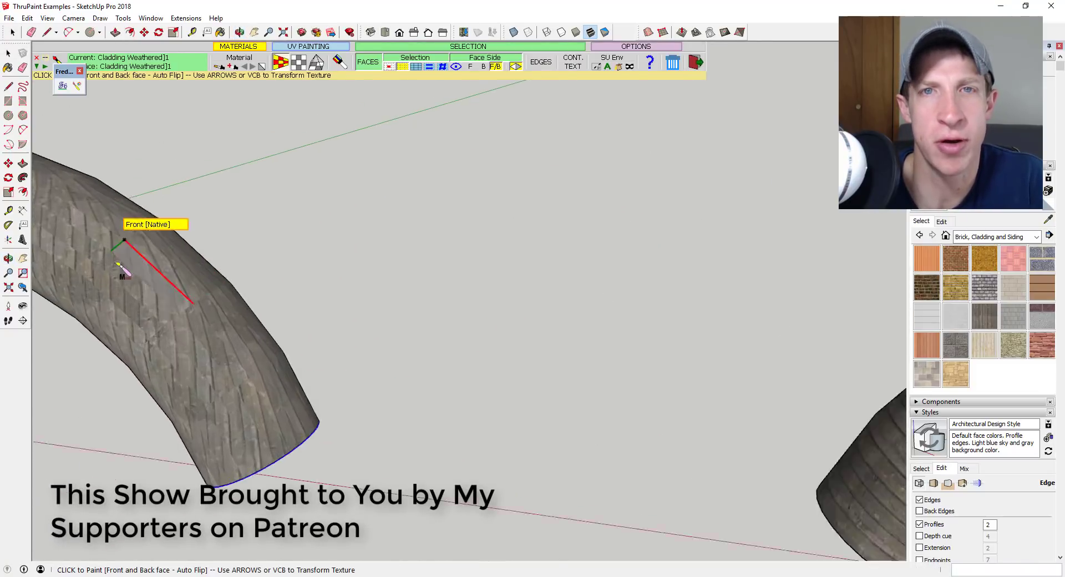
pyautogui.scroll(-5, 741, 304)
pyautogui.scroll(3, 775, 232)
pyautogui.scroll(-6, 302, 269)
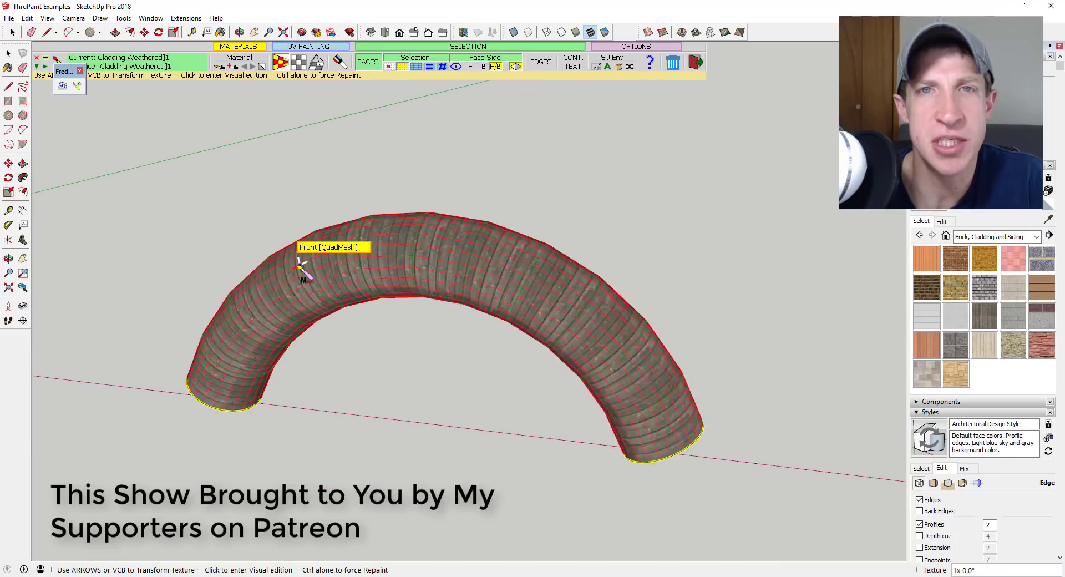
pyautogui.scroll(-3, 773, 286)
pyautogui.scroll(3, 689, 290)
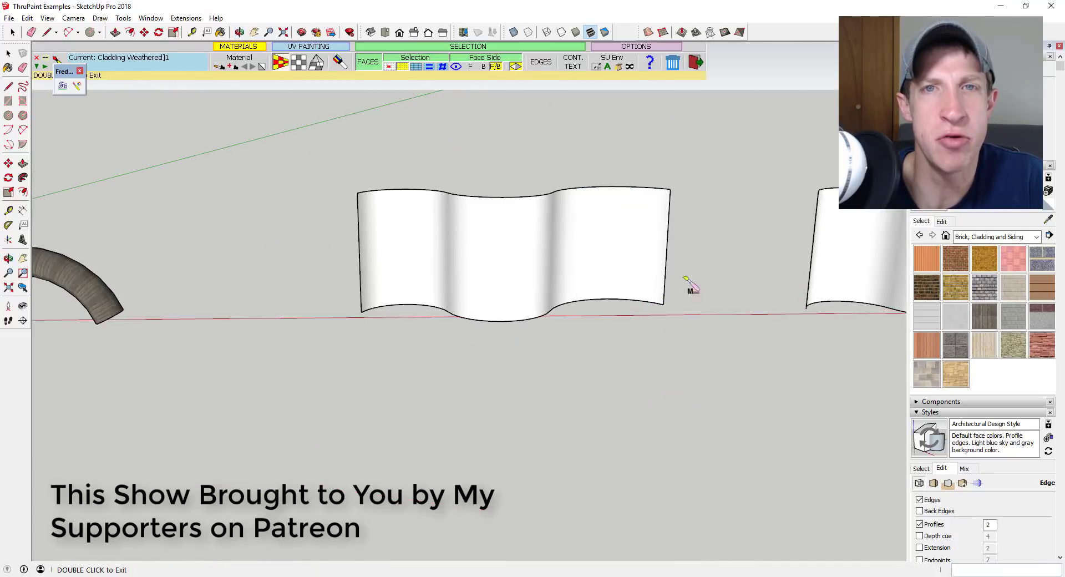
# Step: Paint the middle wavy sheet with Stone Flagstone Ashlar using the standard Paint Bucket
pyautogui.click(1041, 345)
pyautogui.press('space')
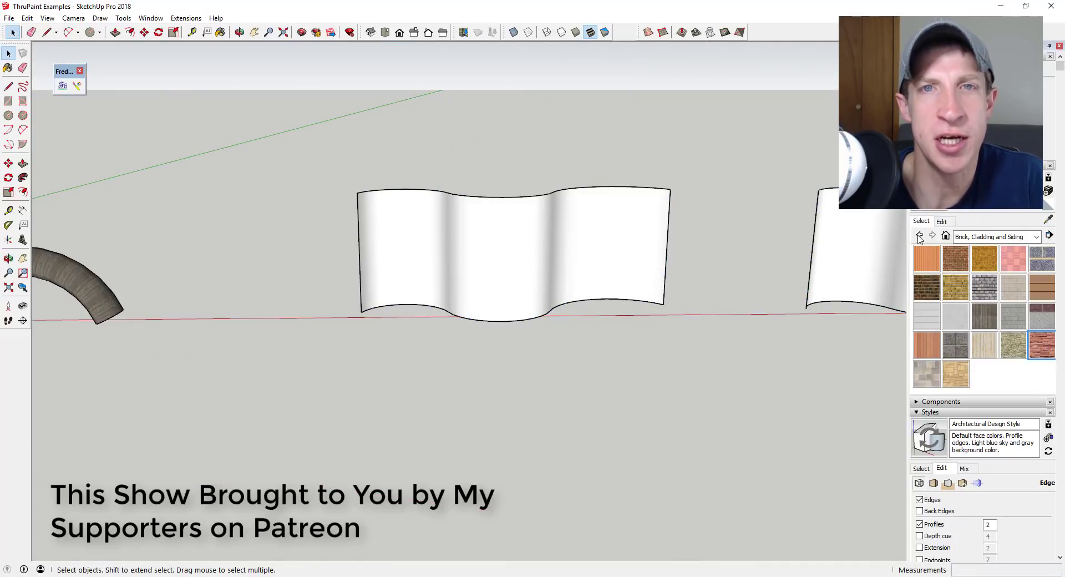
pyautogui.press('b')
pyautogui.click(499, 250)
pyautogui.scroll(3, 506, 245)
pyautogui.moveTo(506, 244)
pyautogui.mouseDown(button='middle')
pyautogui.moveTo(656, 238)
pyautogui.moveTo(571, 230)
pyautogui.mouseUp(button='middle')
# Step: Paint a white wavy sheet with Stone Flagstone Ashlar using ThruPaint
pyautogui.click(77, 87)
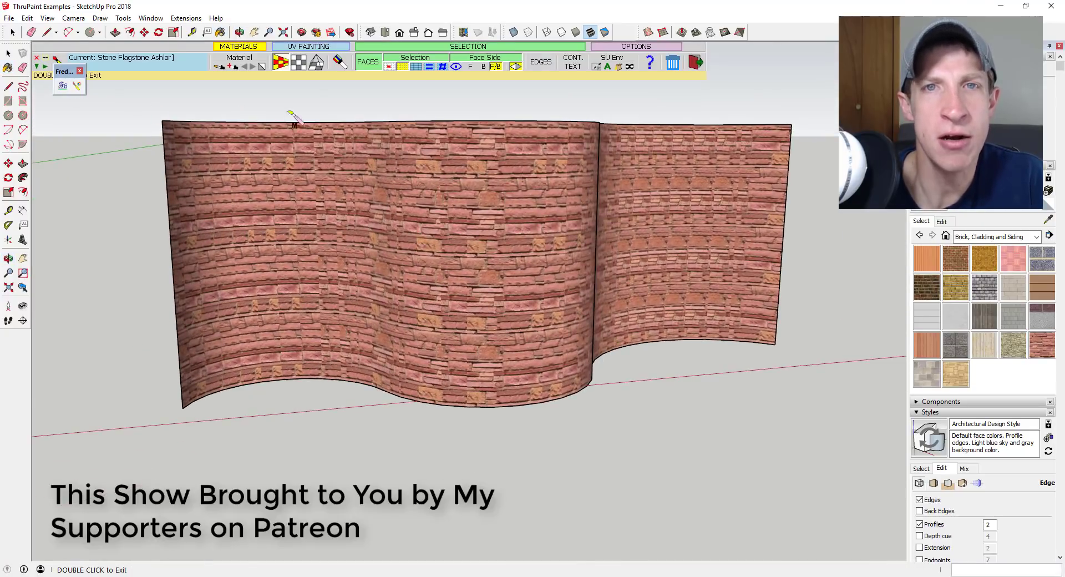
pyautogui.moveTo(499, 249); pyautogui.dragTo(529, 281, button='middle')
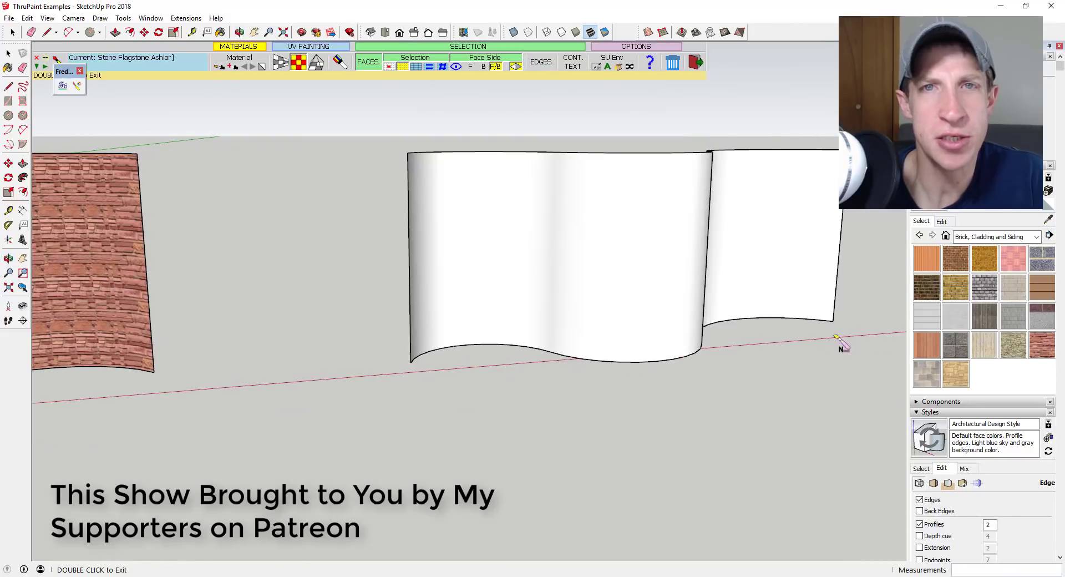
pyautogui.click(589, 217)
# Step: Rotate that sheet's stone texture about 34 degrees and scale it slightly smaller
pyautogui.click(605, 227)
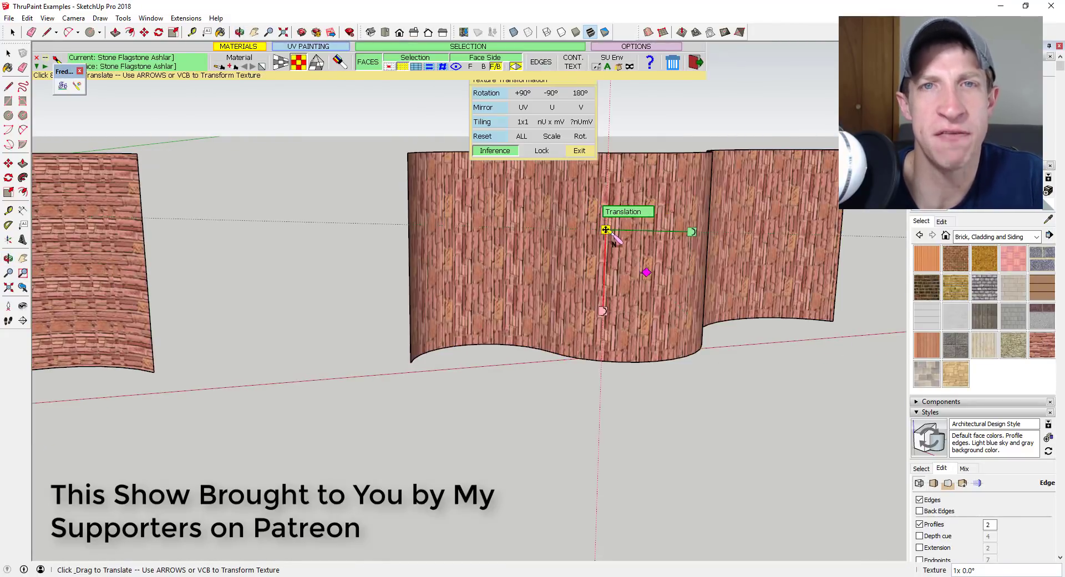
pyautogui.moveTo(693, 232)
pyautogui.mouseDown()
pyautogui.moveTo(681, 325)
pyautogui.moveTo(603, 382)
pyautogui.mouseUp()
pyautogui.moveTo(775, 316); pyautogui.dragTo(623, 302, button='middle')
pyautogui.moveTo(621, 300)
pyautogui.mouseDown()
pyautogui.moveTo(635, 279)
pyautogui.moveTo(587, 315)
pyautogui.moveTo(609, 292)
pyautogui.mouseUp()
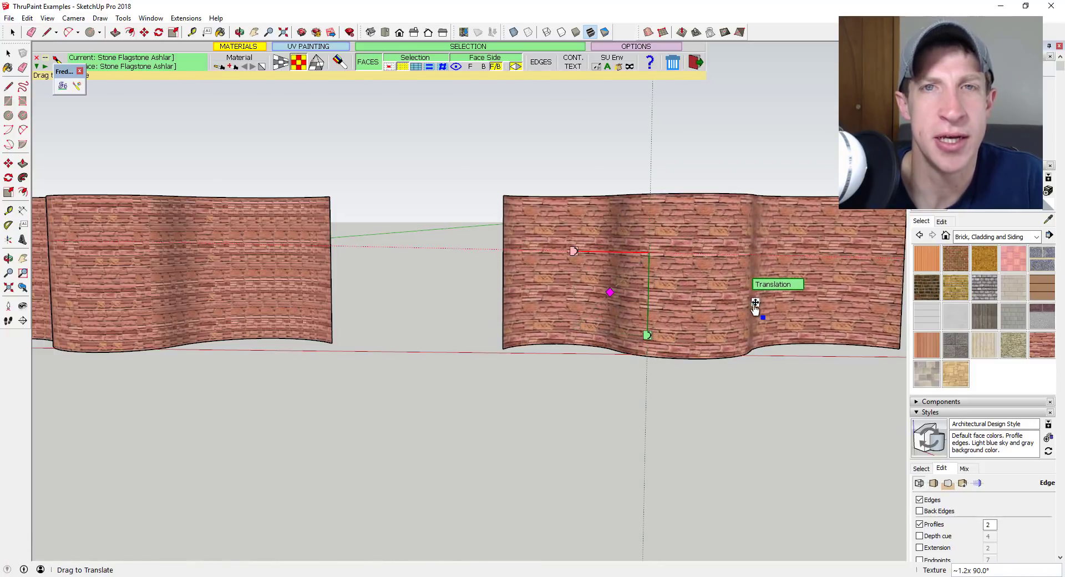
pyautogui.moveTo(757, 304); pyautogui.dragTo(719, 333, button='middle')
# Step: Scroll the Materials panel toward the Tile collection's Ornate Tile 01 swatch
pyautogui.scroll(-3, 721, 305)
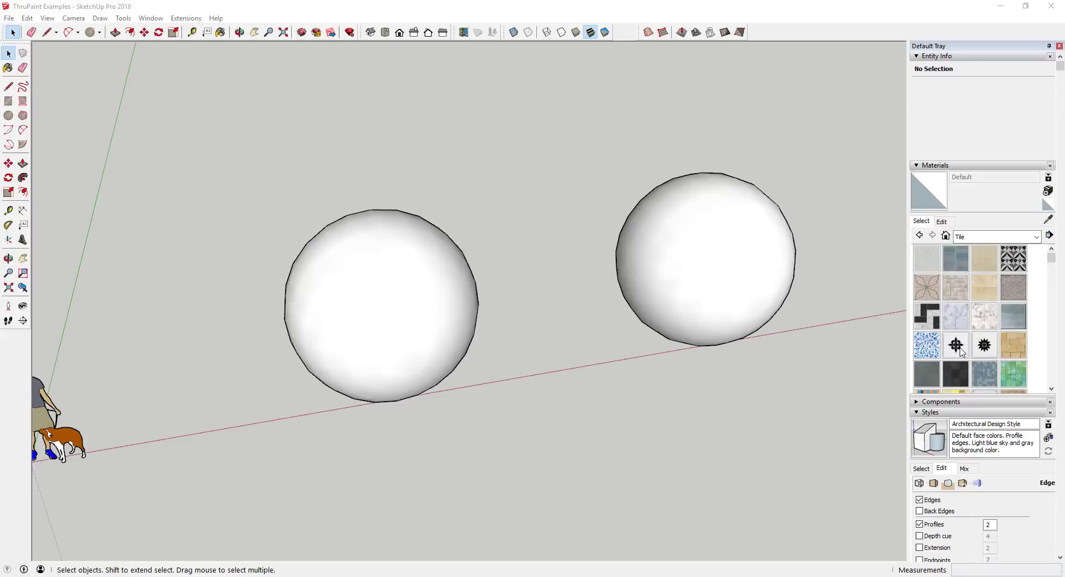
# Step: Paint the left sphere with Ornate Tile 01 using the Paint Bucket
pyautogui.click(957, 347)
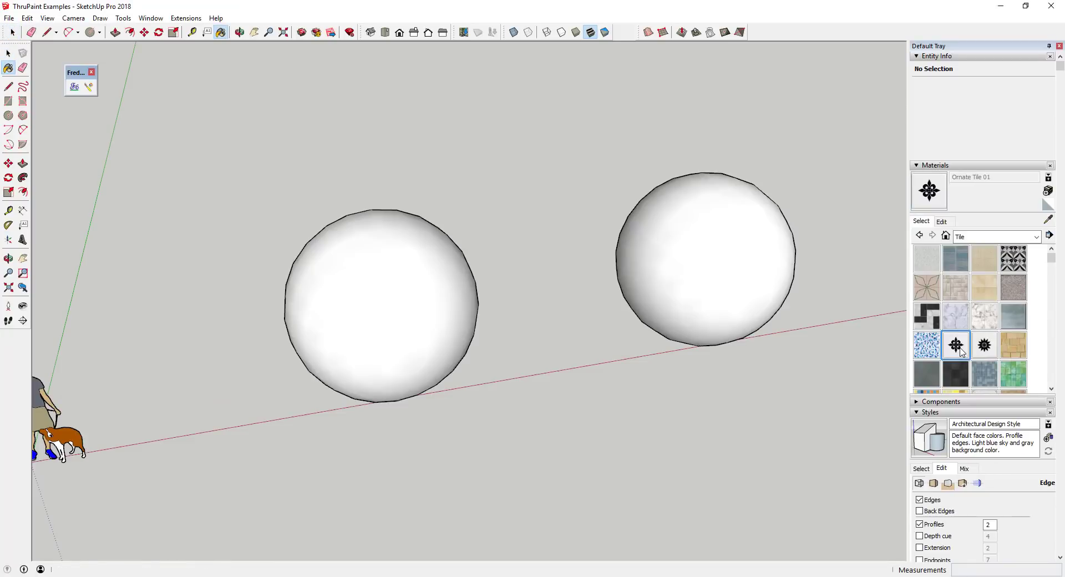
pyautogui.click(382, 268)
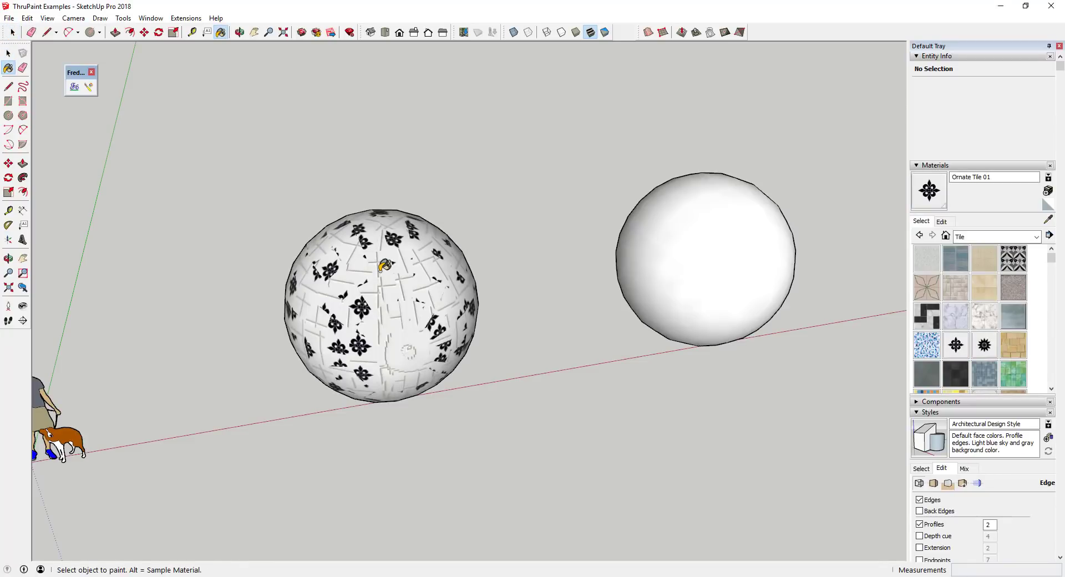
pyautogui.press('space')
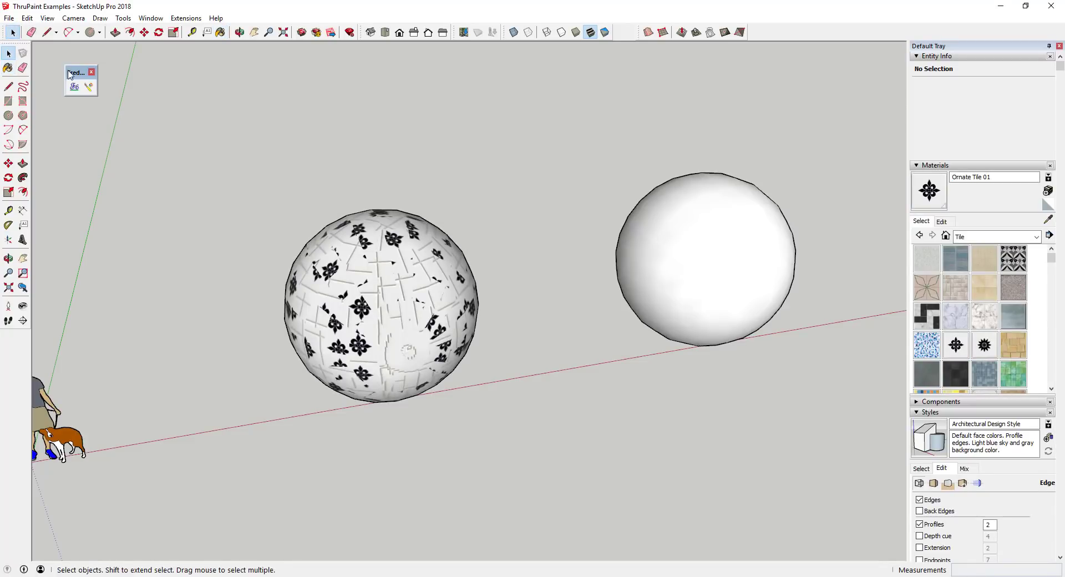
# Step: In ThruPaint, sample Ornate Tile 01 from the left sphere for the right sphere
pyautogui.click(89, 87)
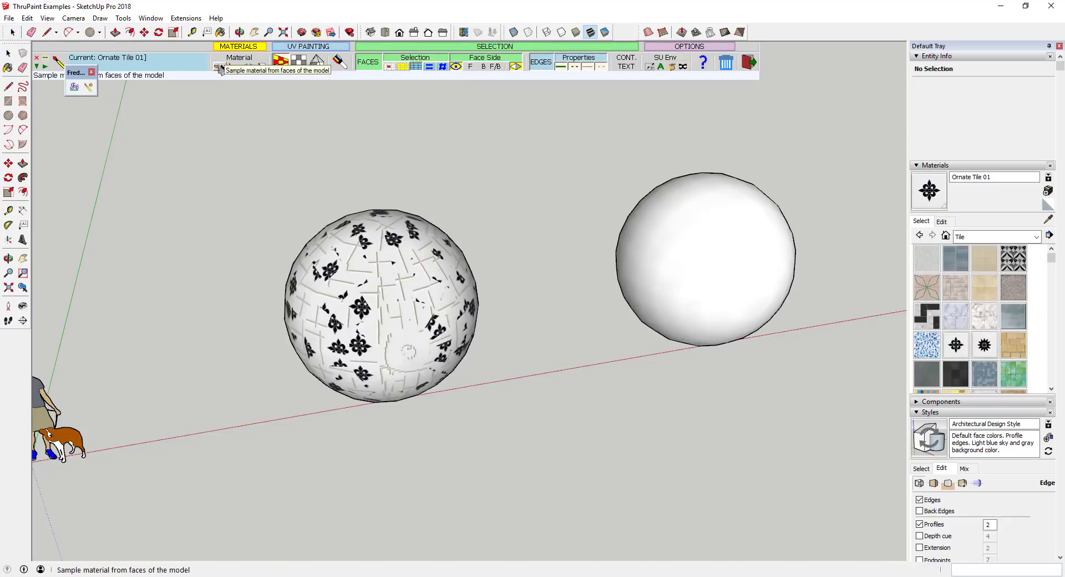
pyautogui.click(375, 266)
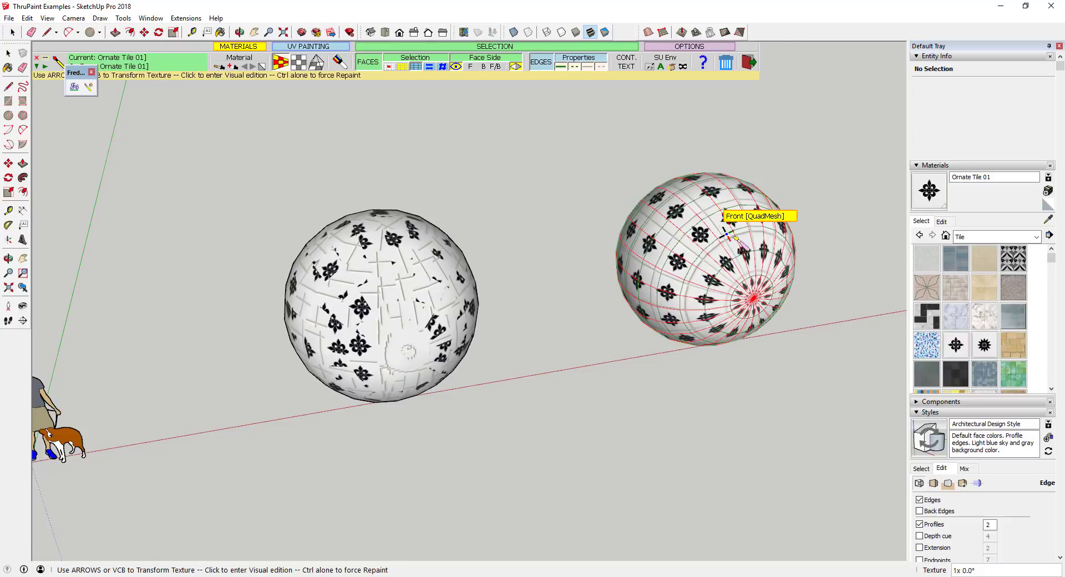
pyautogui.press('space')
pyautogui.moveTo(813, 247); pyautogui.dragTo(865, 221, button='middle')
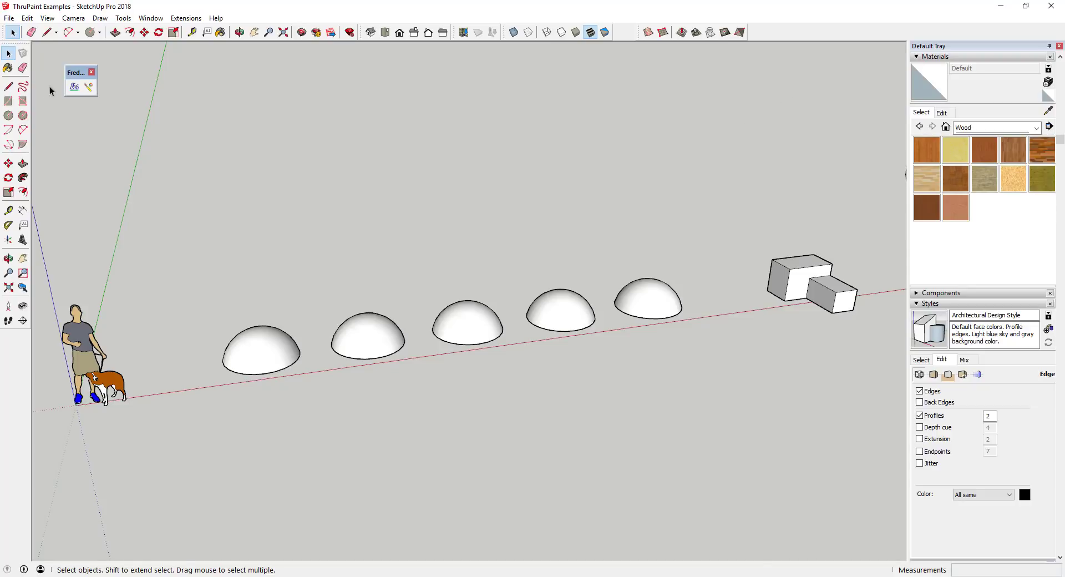
# Step: In FredoTools Default Parameters, tick ThruPaint under Icons visible in the toolbar and save changes
pyautogui.click(75, 87)
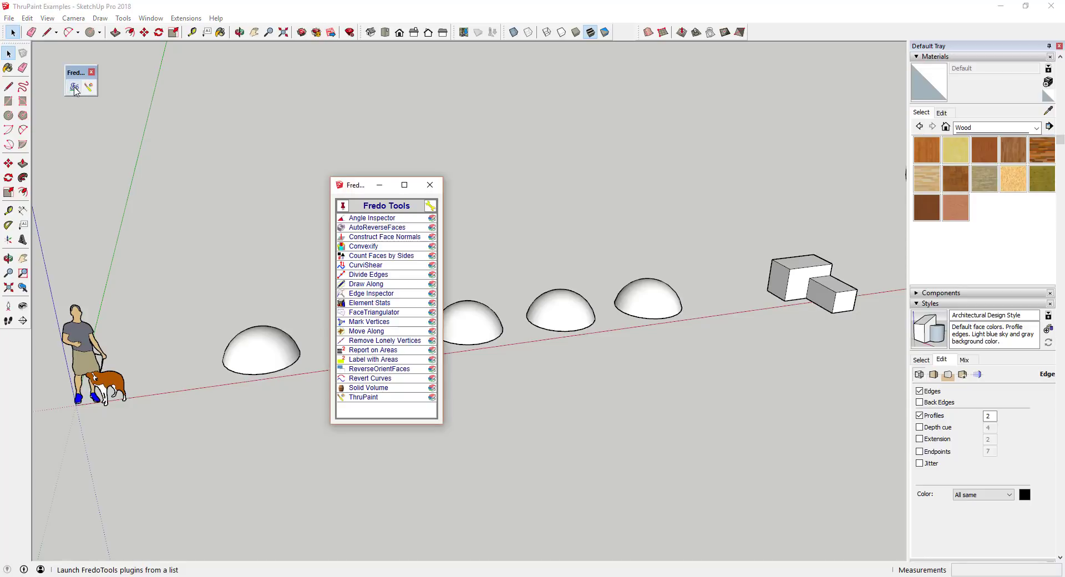
pyautogui.click(430, 208)
pyautogui.scroll(-10, 494, 327)
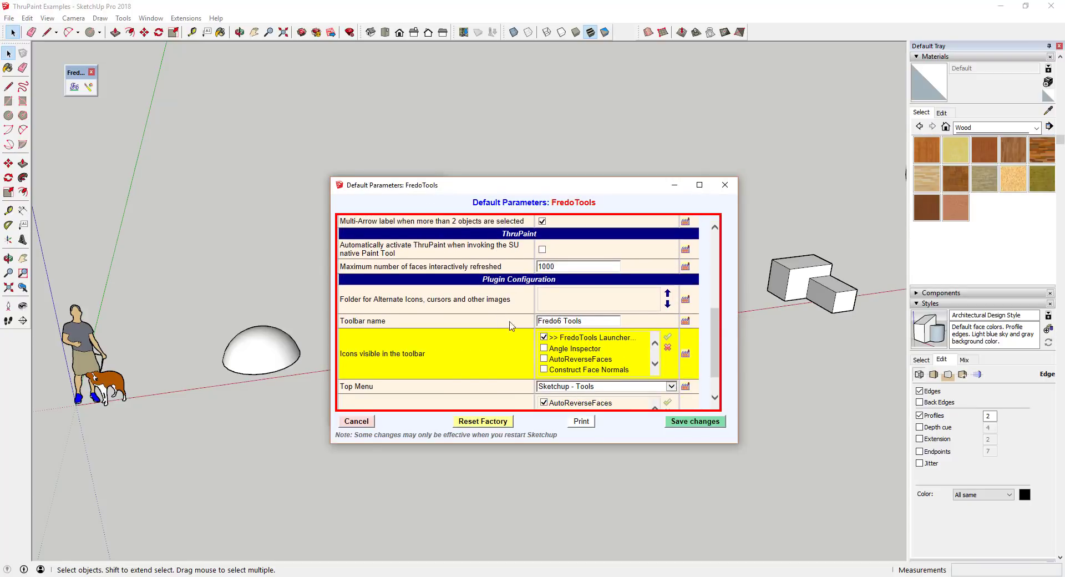
pyautogui.scroll(-5, 580, 349)
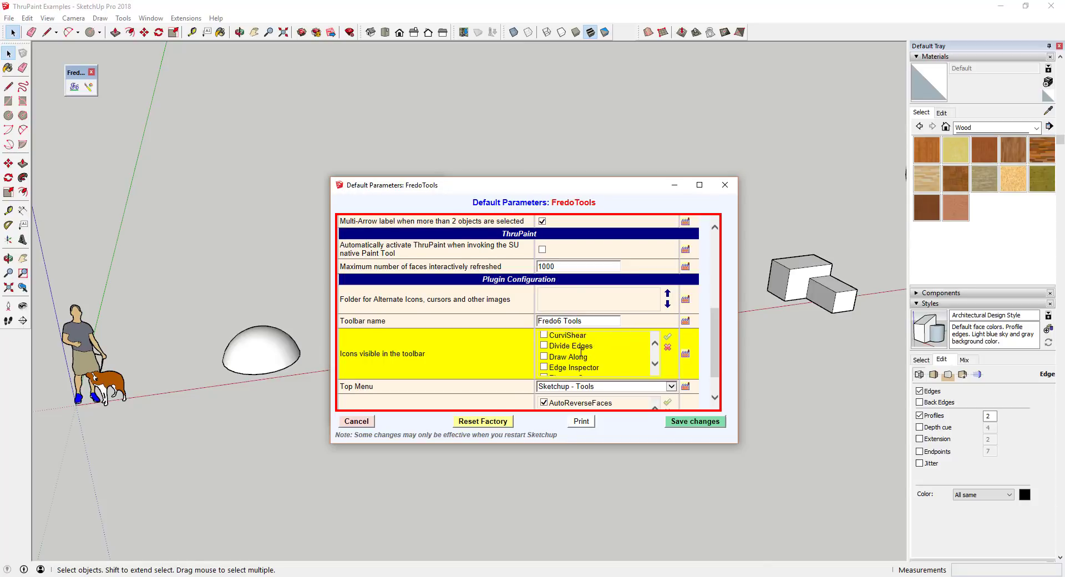
pyautogui.scroll(-6, 580, 355)
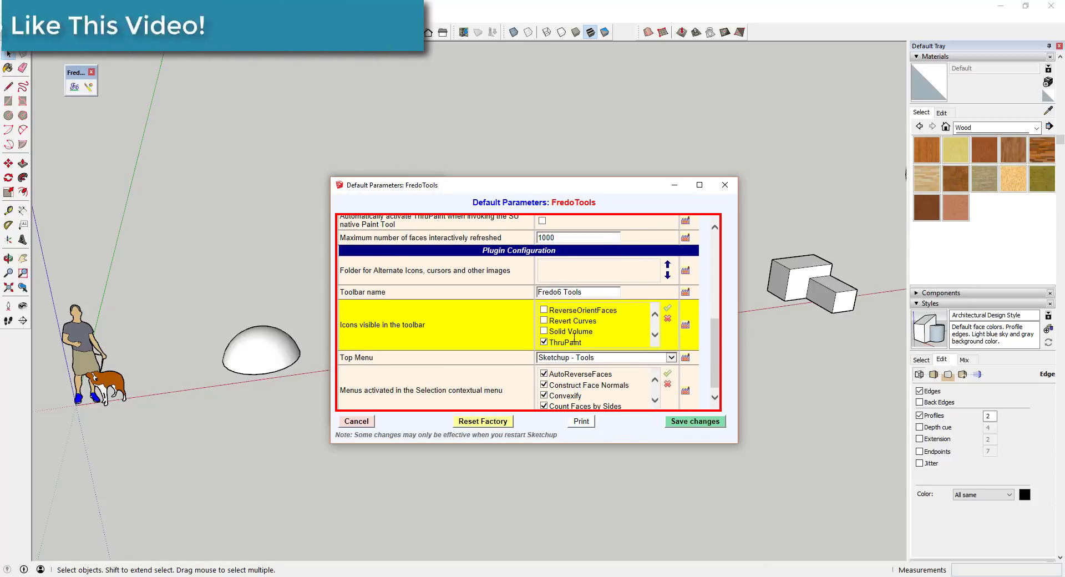
pyautogui.scroll(-1, 599, 389)
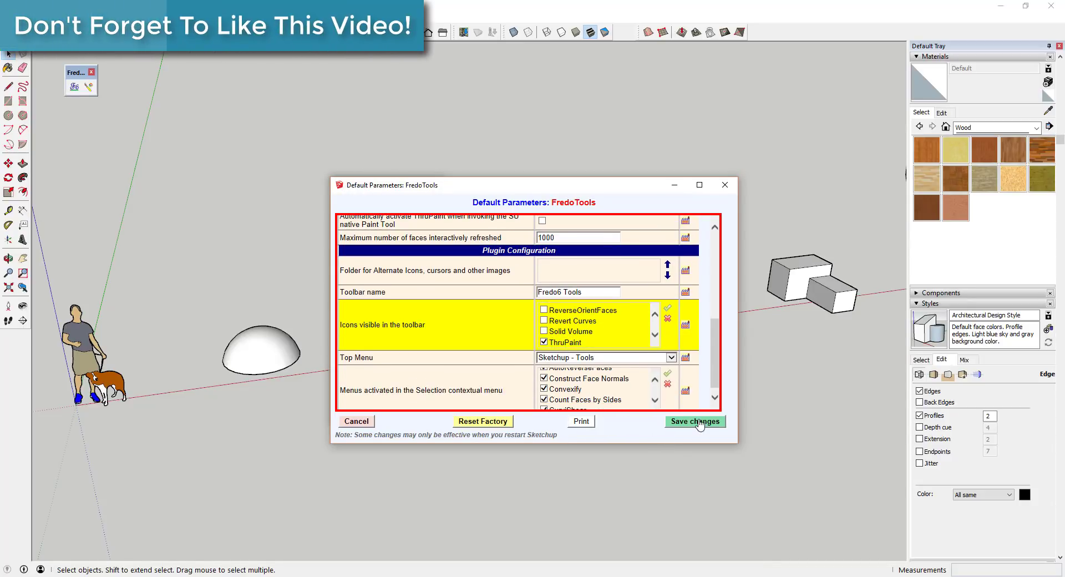
pyautogui.click(725, 186)
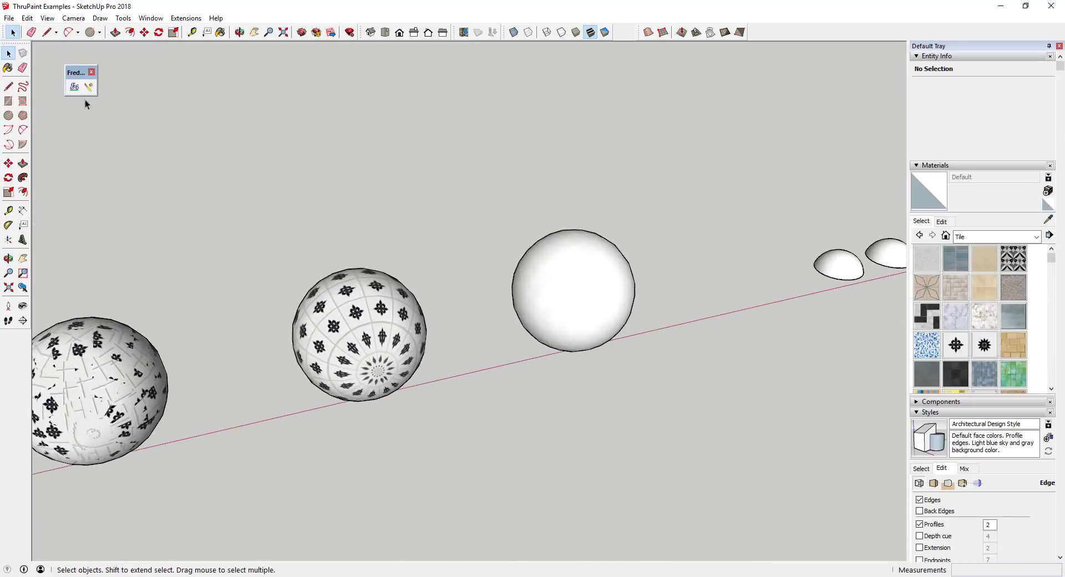
# Step: Sample Ornate Tile 01 from the left sphere with ThruPaint and paint the white sphere with it
pyautogui.click(87, 89)
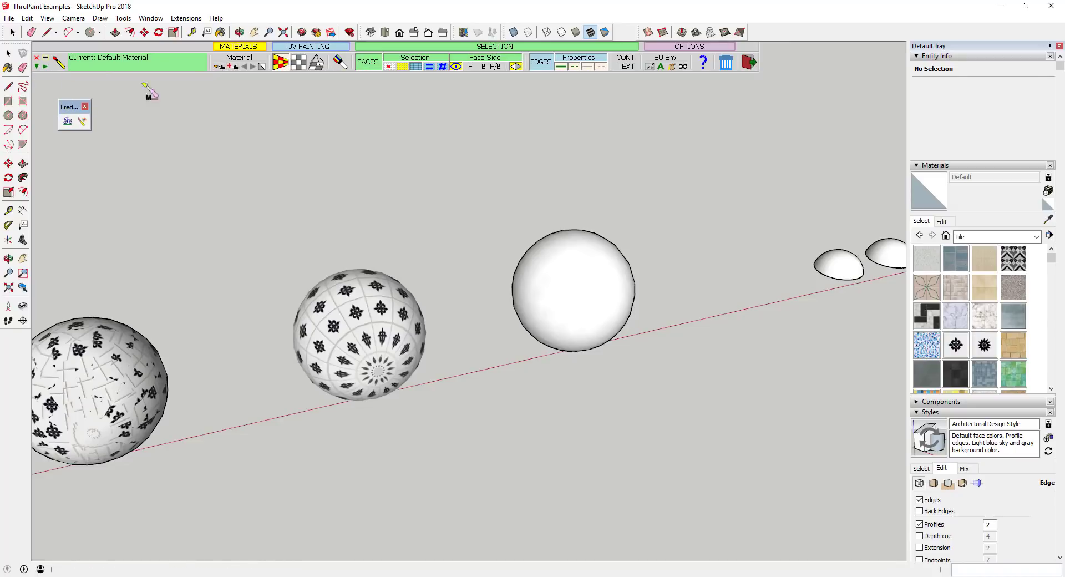
pyautogui.click(219, 67)
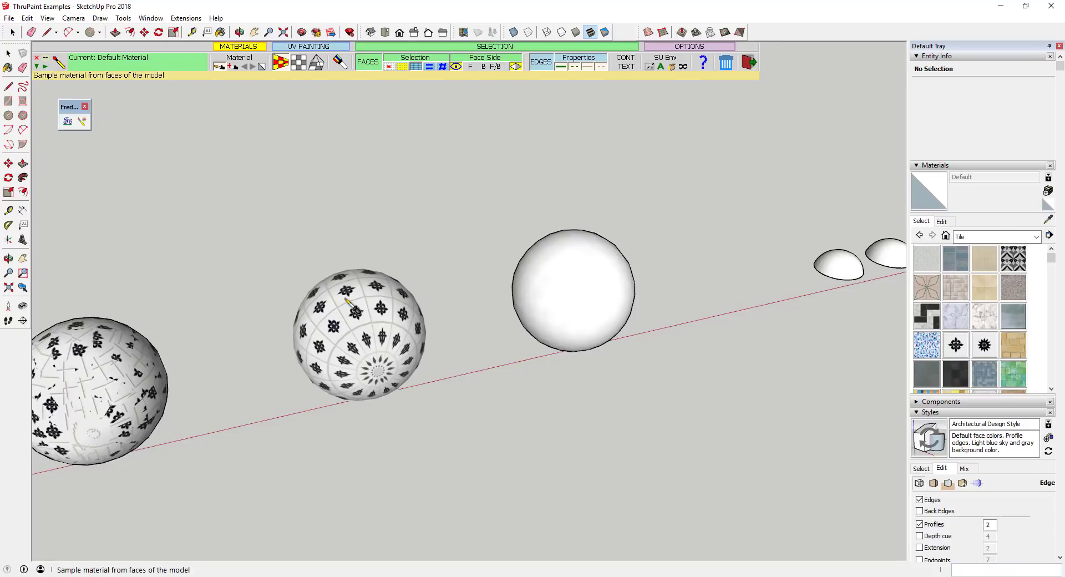
pyautogui.click(108, 379)
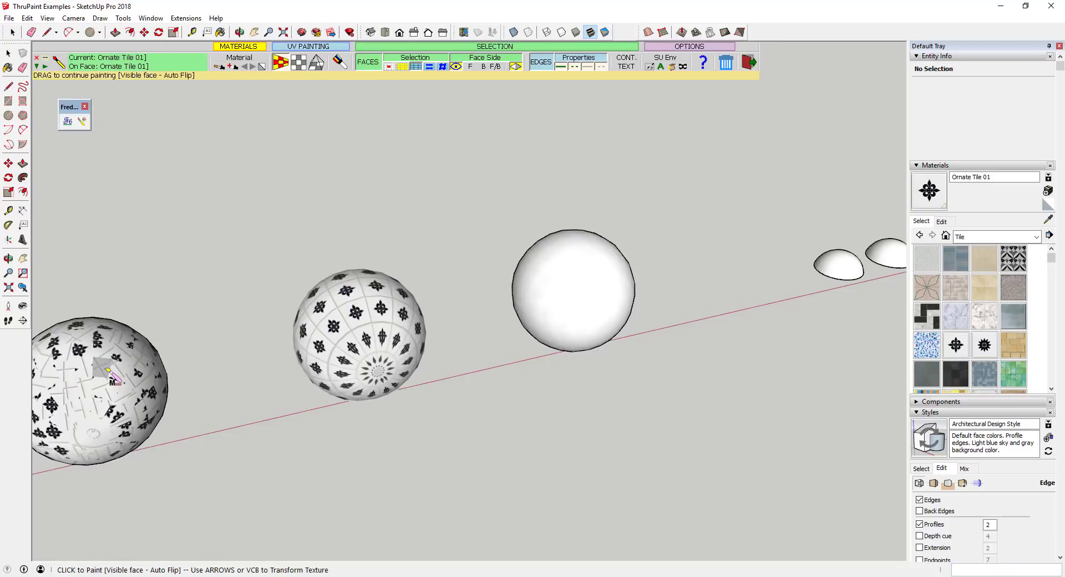
pyautogui.click(586, 274)
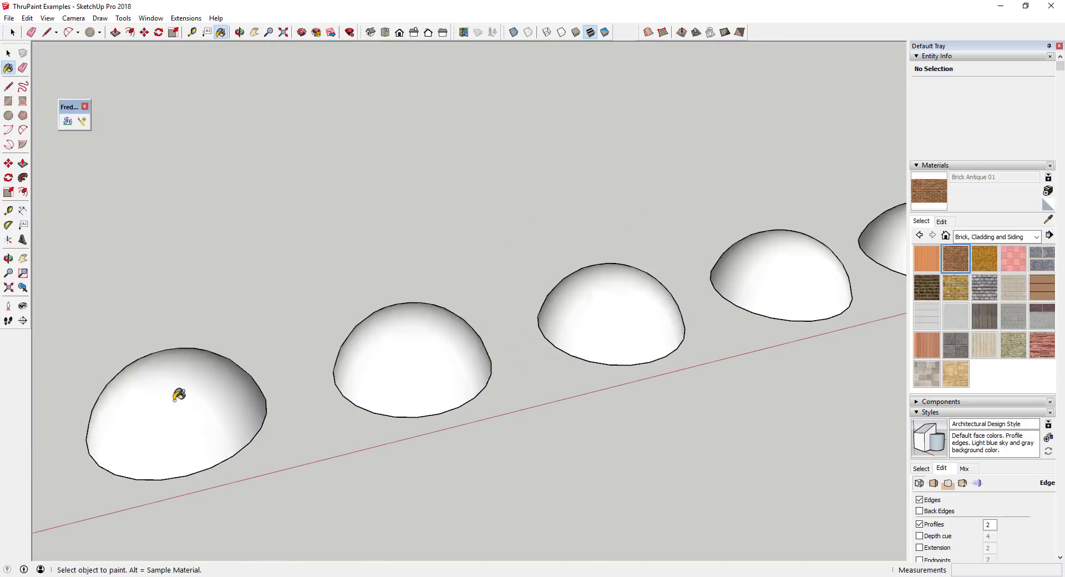
# Step: Paint the first dome with Brick Antique 01
pyautogui.click(129, 442)
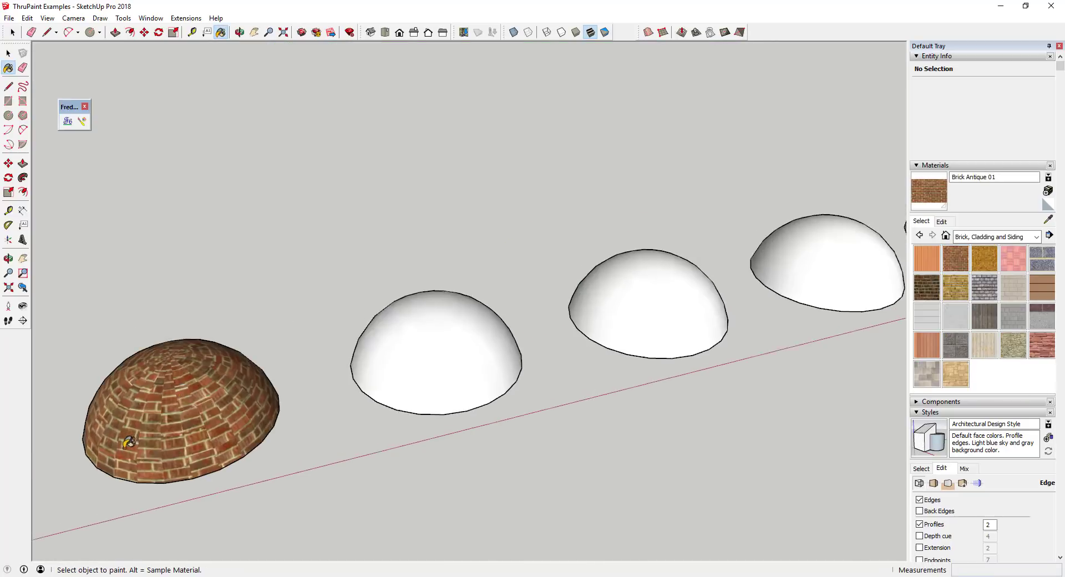
pyautogui.scroll(4, 124, 441)
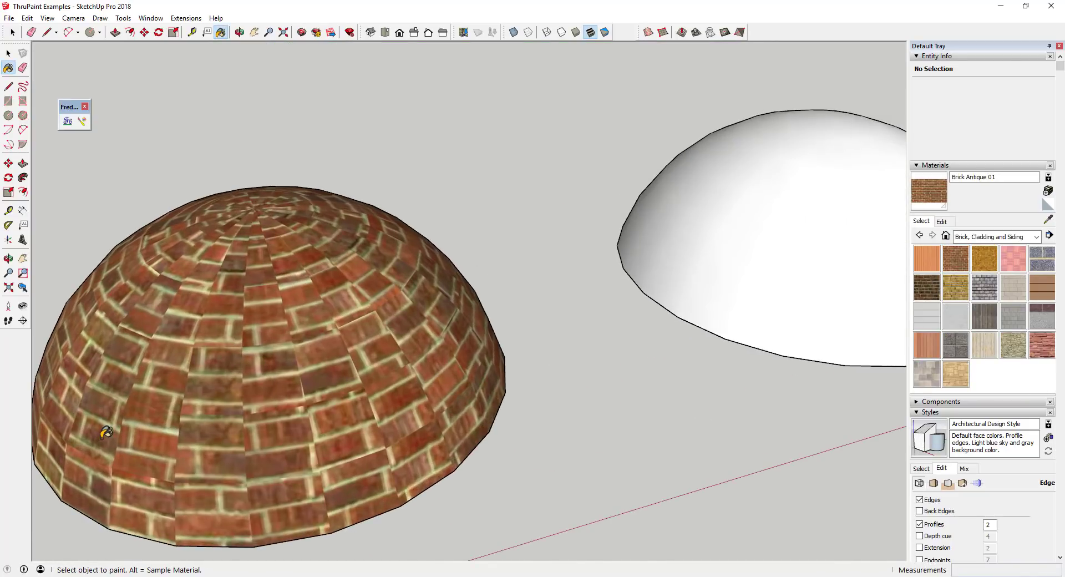
pyautogui.scroll(-6, 106, 433)
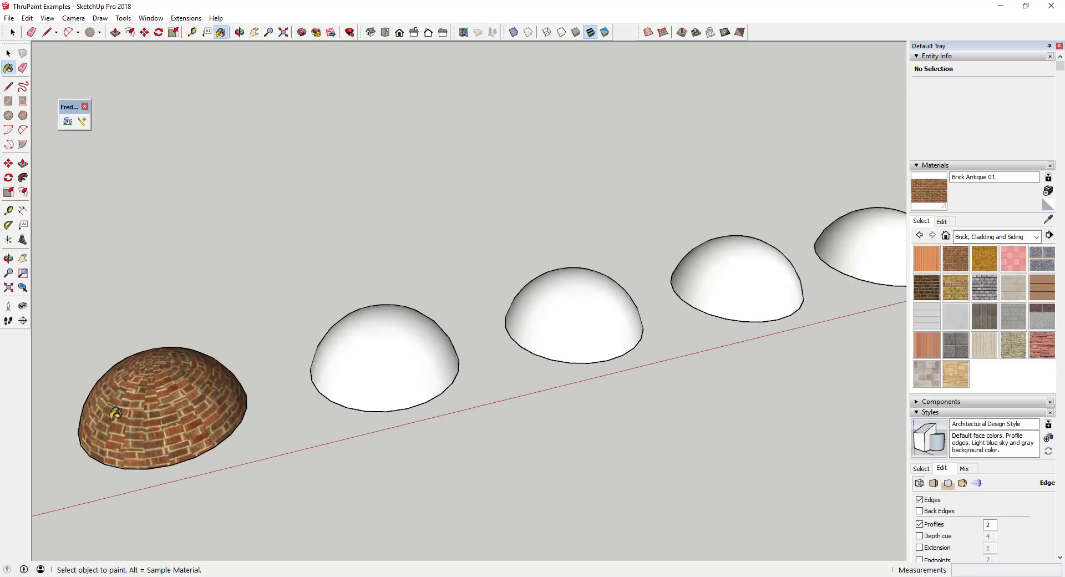
# Step: With ThruPaint, brick the second dome using QuadMesh UV and the third using Natural UV
pyautogui.click(84, 124)
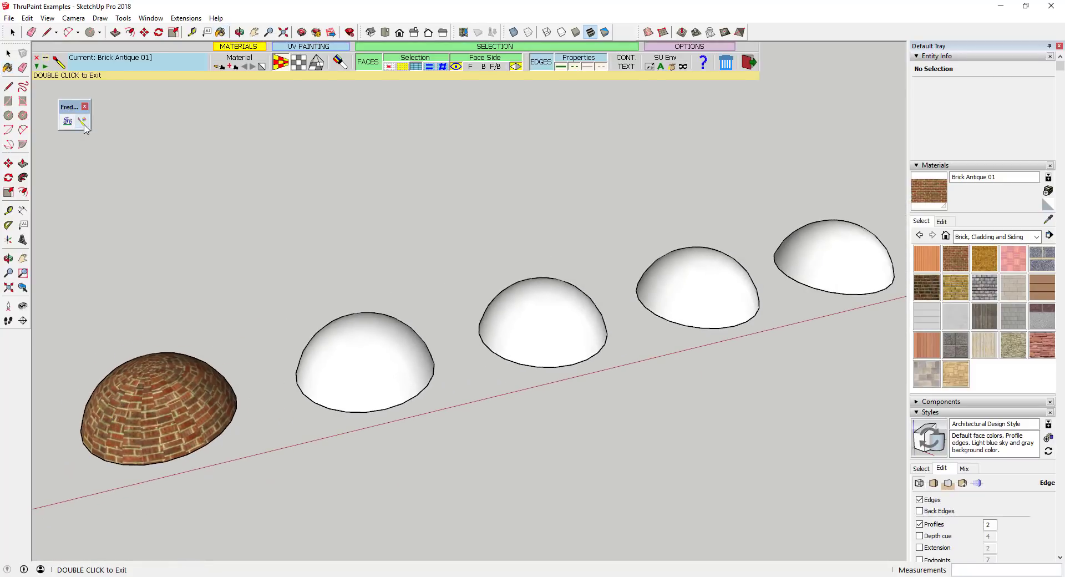
pyautogui.click(280, 62)
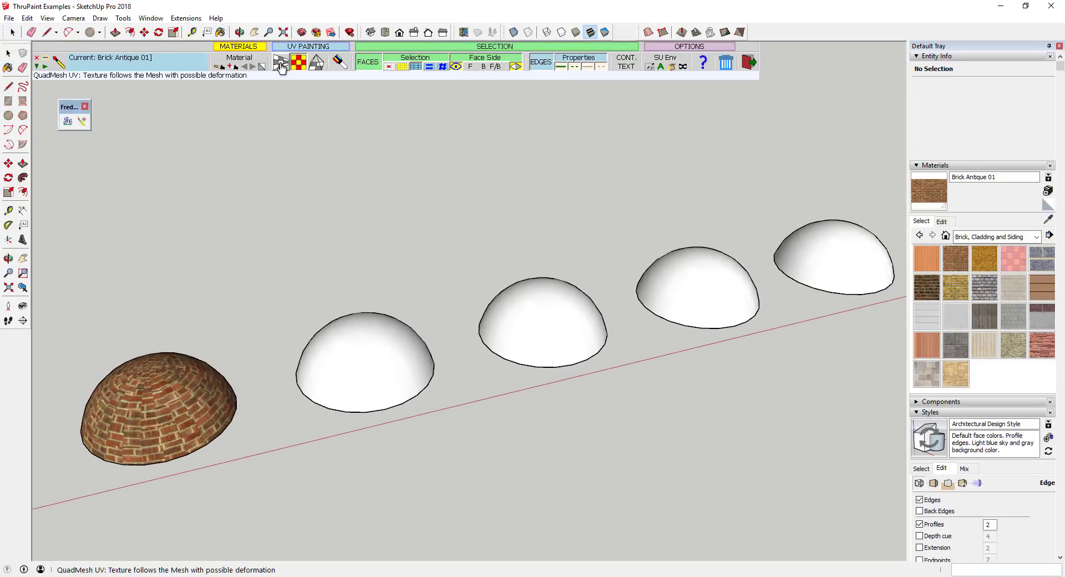
pyautogui.click(279, 64)
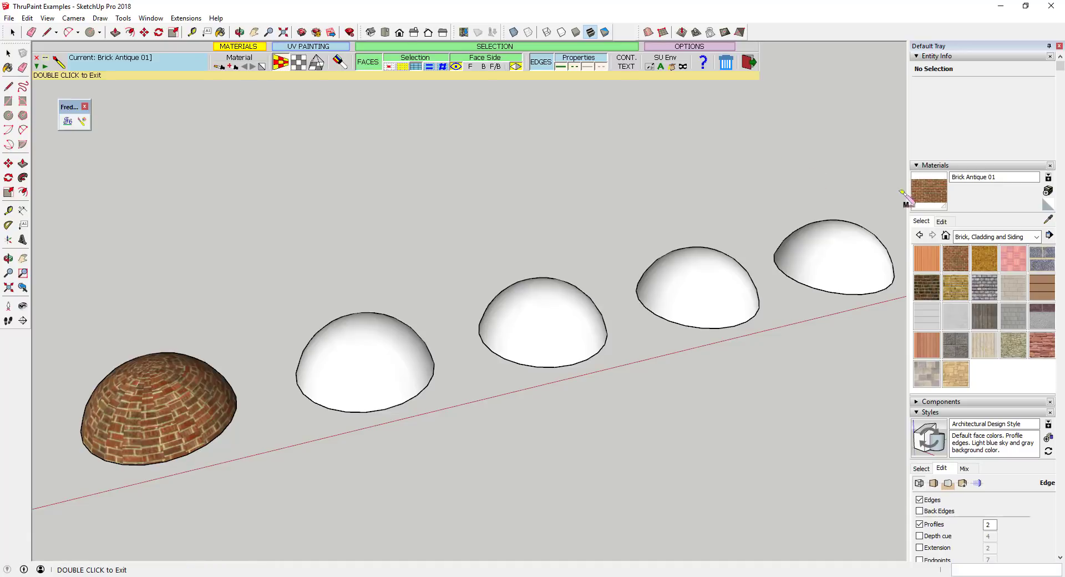
pyautogui.click(367, 345)
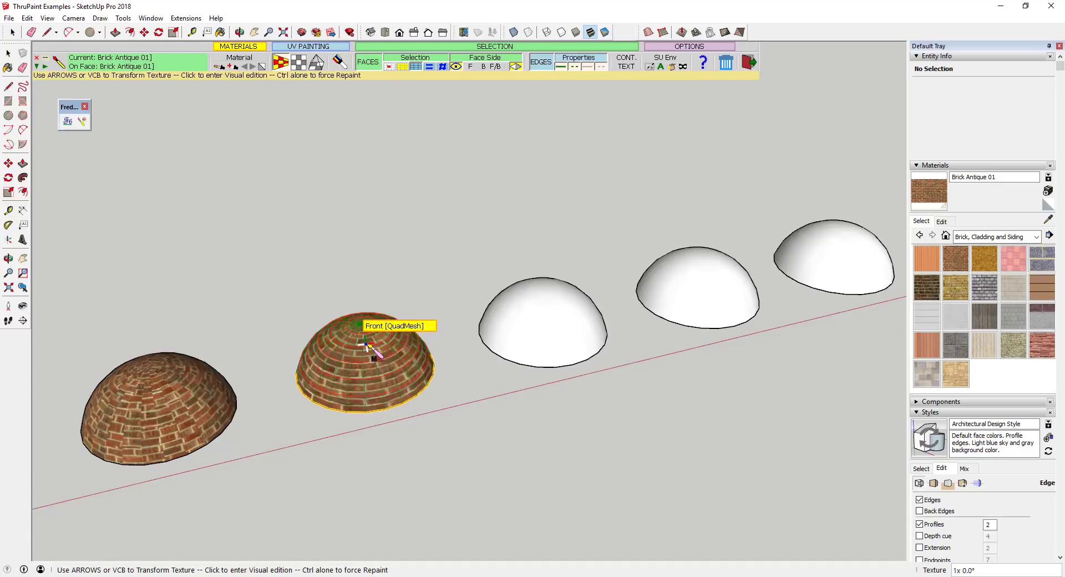
pyautogui.scroll(3, 360, 344)
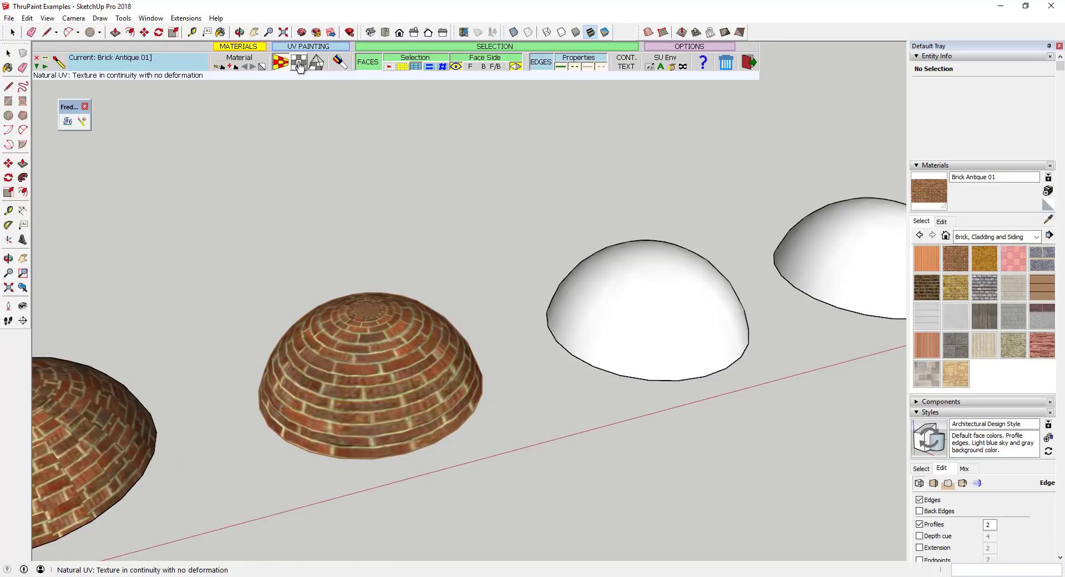
pyautogui.click(666, 284)
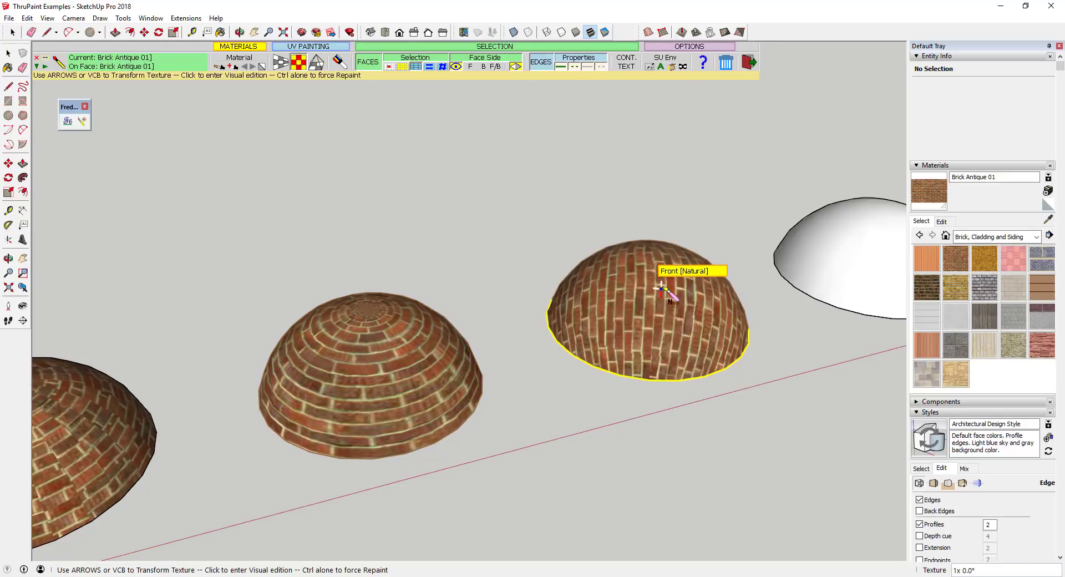
pyautogui.moveTo(725, 293); pyautogui.dragTo(544, 340, button='middle')
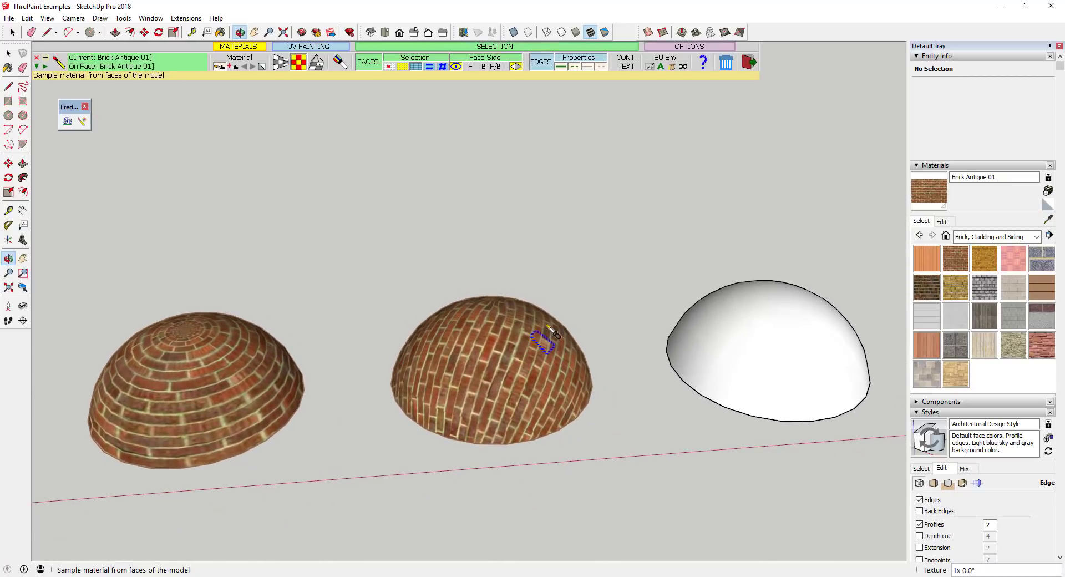
# Step: Paint a white dome with Brick Antique 01 using Projected UV mapping
pyautogui.click(316, 62)
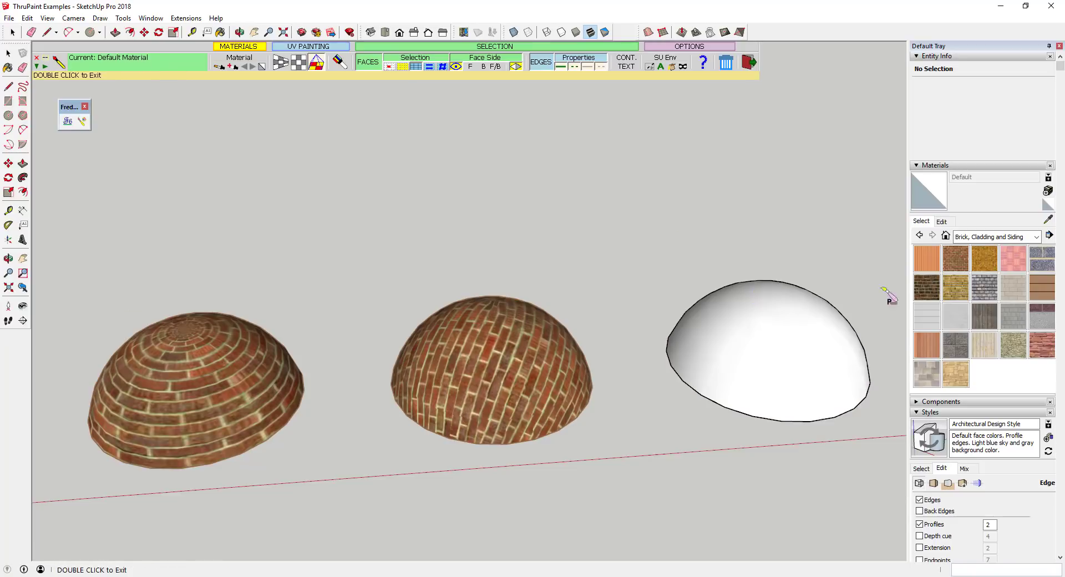
pyautogui.click(954, 258)
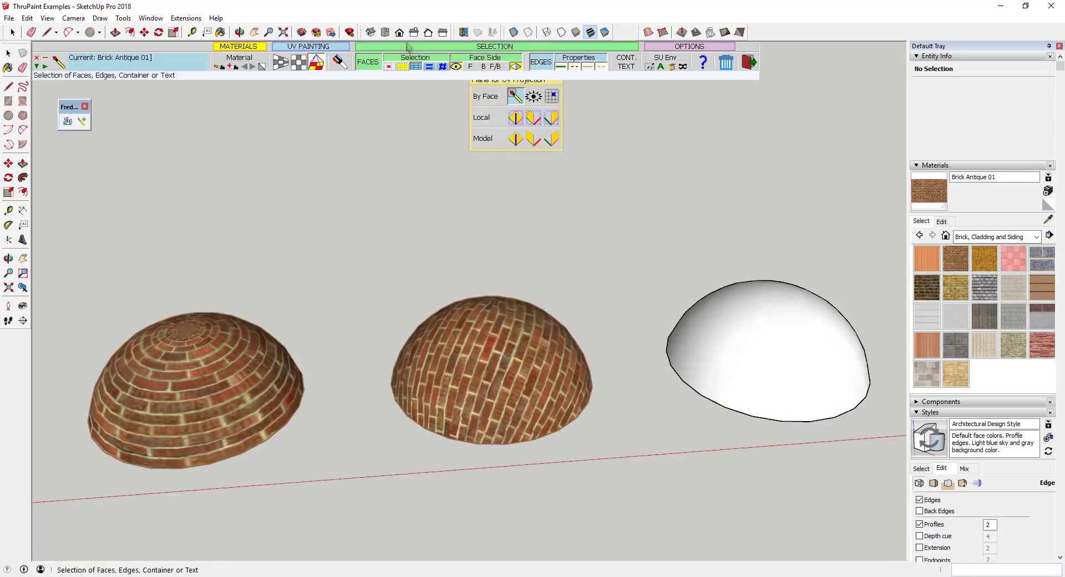
pyautogui.click(773, 317)
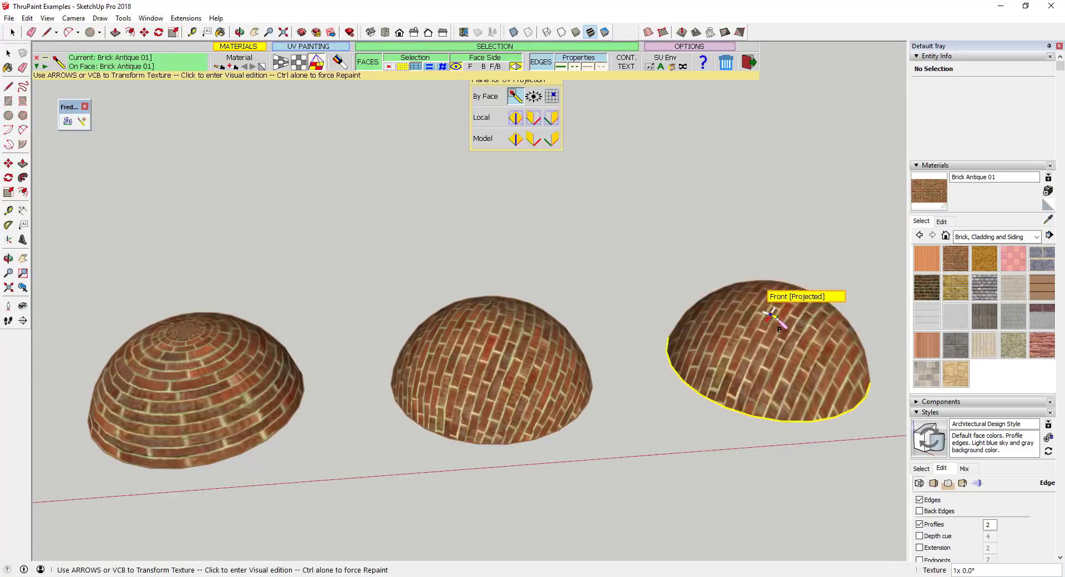
# Step: Set the projection plane to the view camera, then By Face, and project brick onto another dome
pyautogui.click(534, 97)
pyautogui.click(727, 311)
pyautogui.moveTo(726, 311); pyautogui.dragTo(310, 388, button='middle')
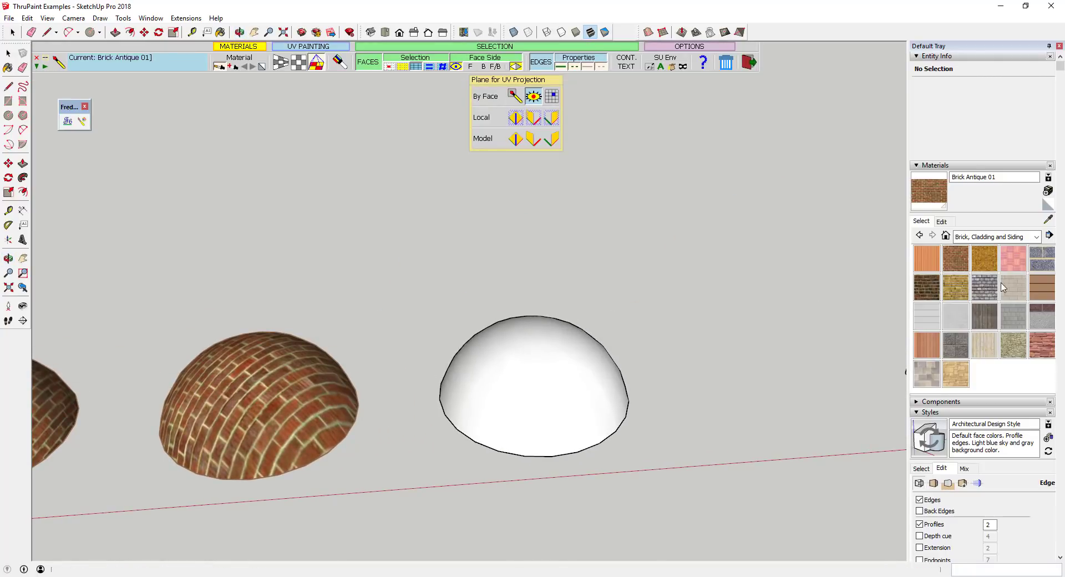
pyautogui.click(941, 199)
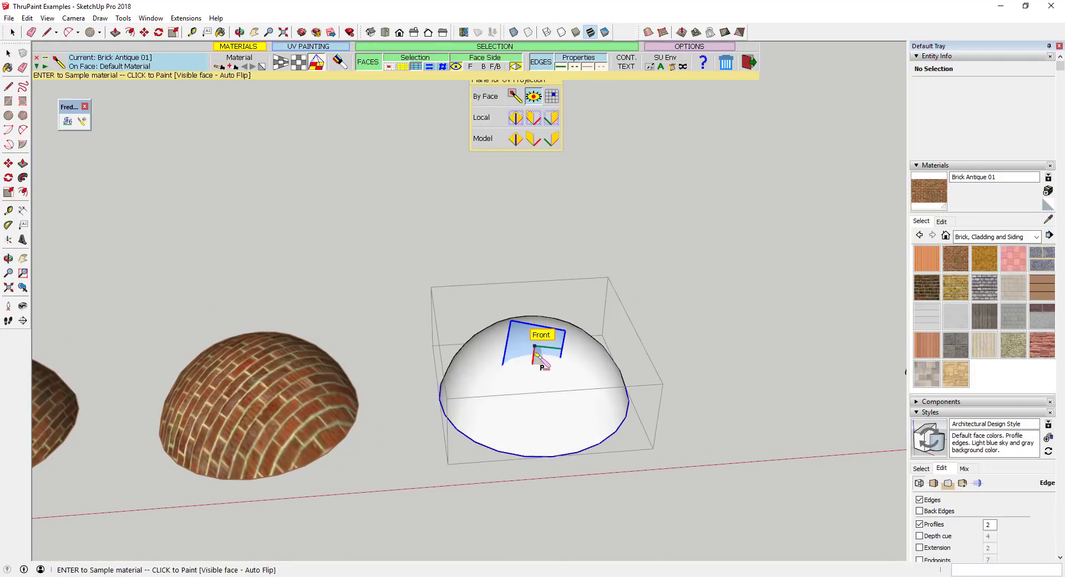
pyautogui.click(514, 98)
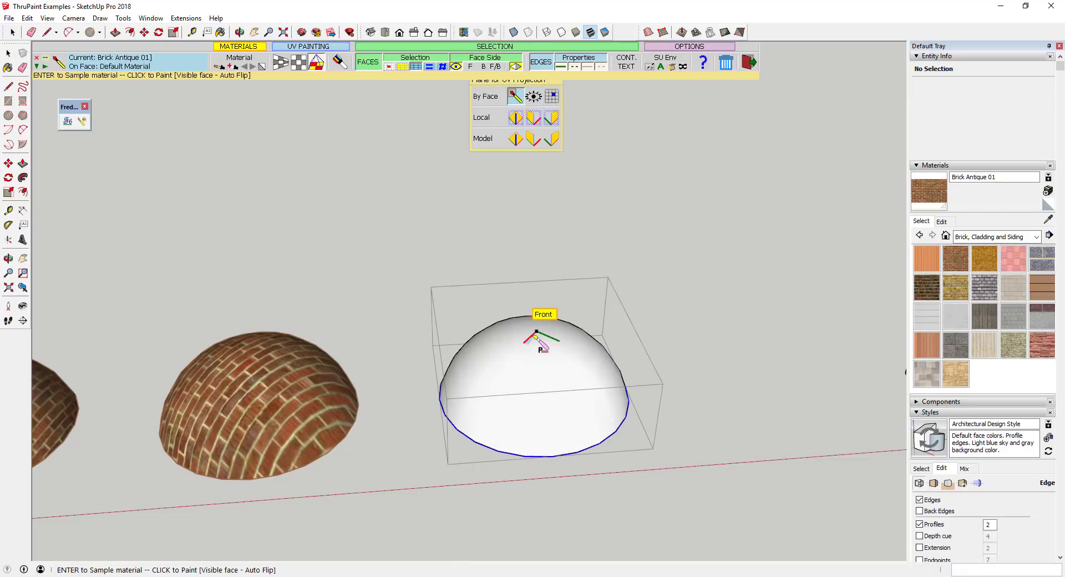
pyautogui.click(542, 345)
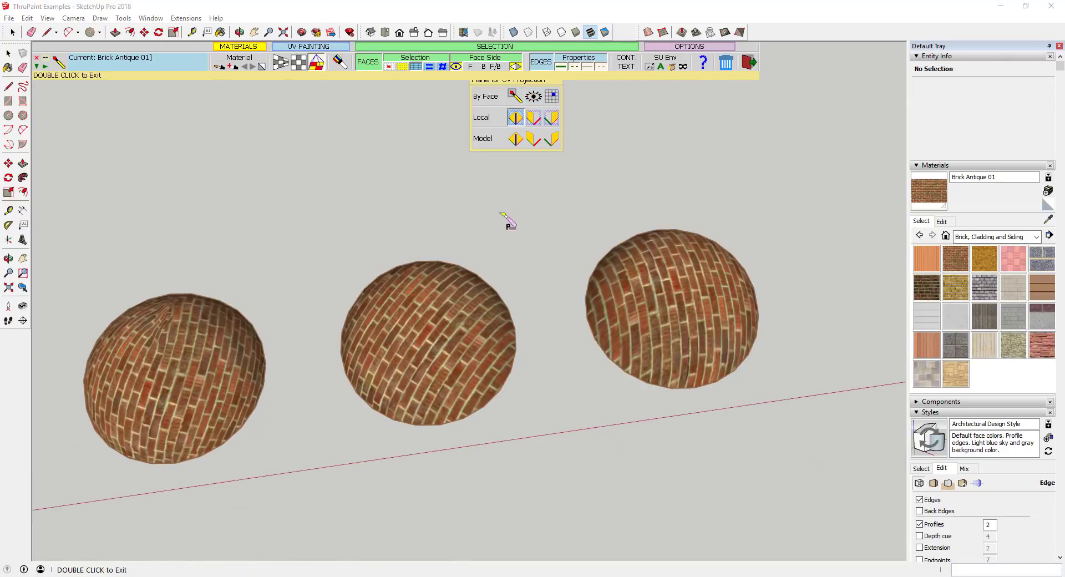
# Step: With Transfer UV, retexture the third sphere with Brick Rough Dark, then Stone Masonry Multi
pyautogui.click(338, 67)
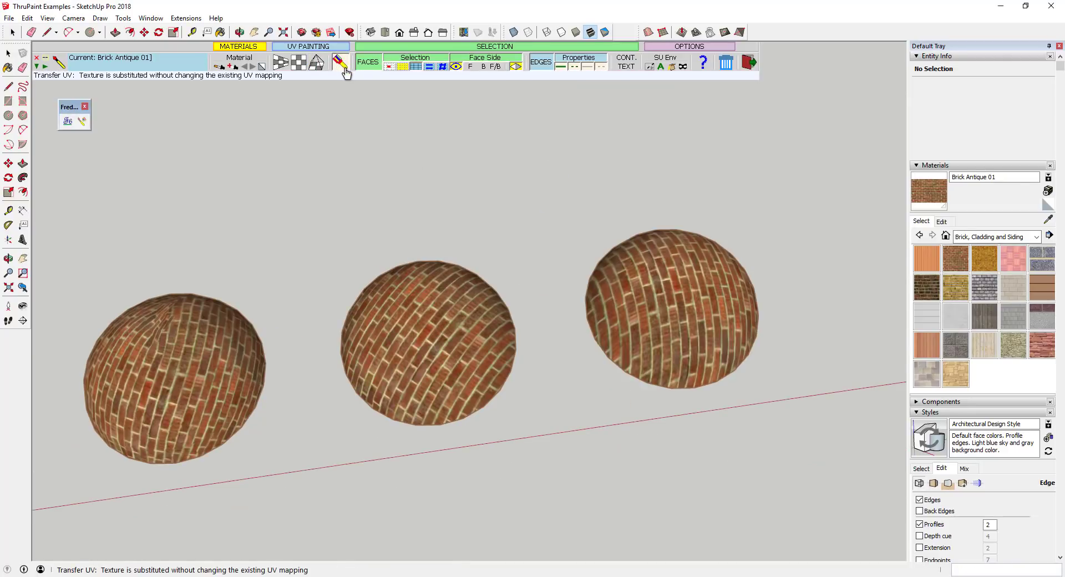
pyautogui.click(936, 291)
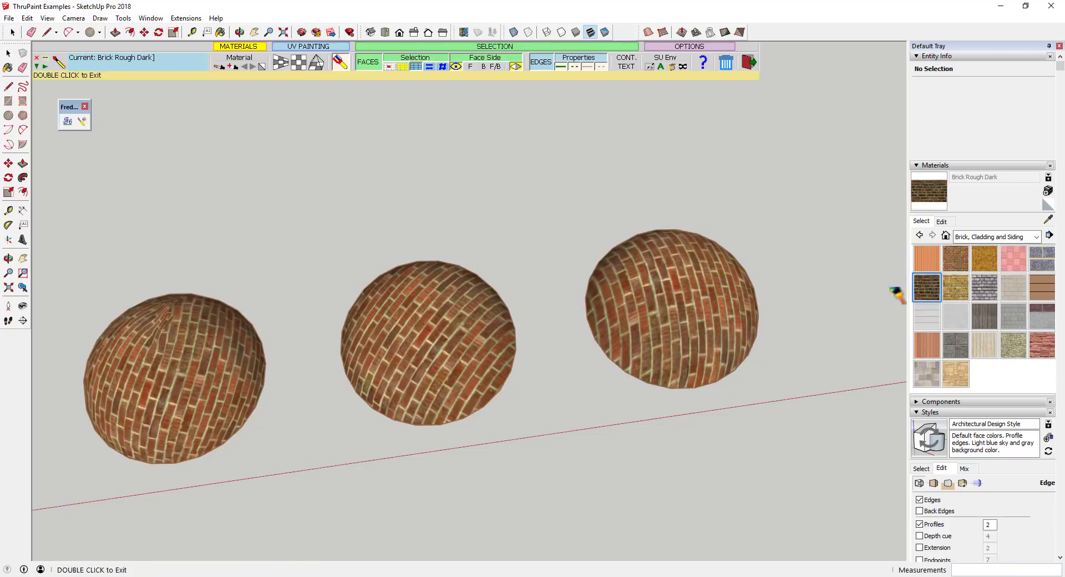
pyautogui.click(670, 291)
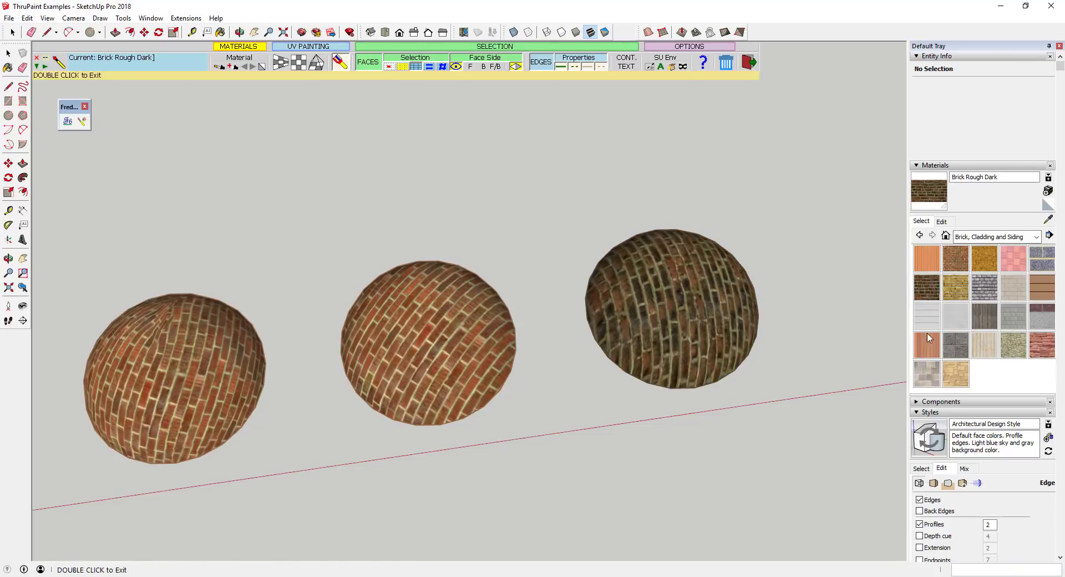
pyautogui.click(984, 316)
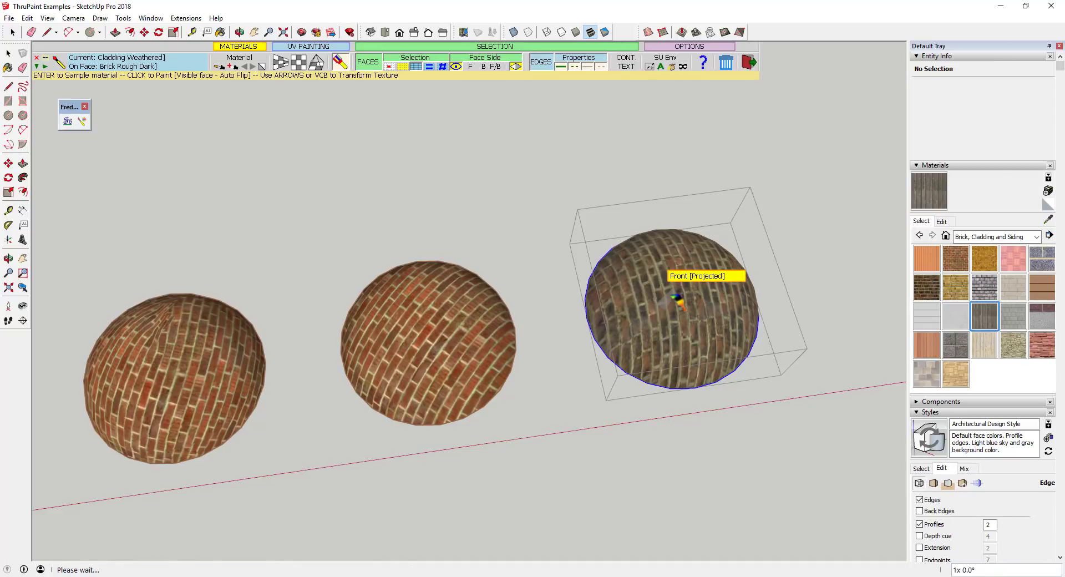
pyautogui.click(926, 373)
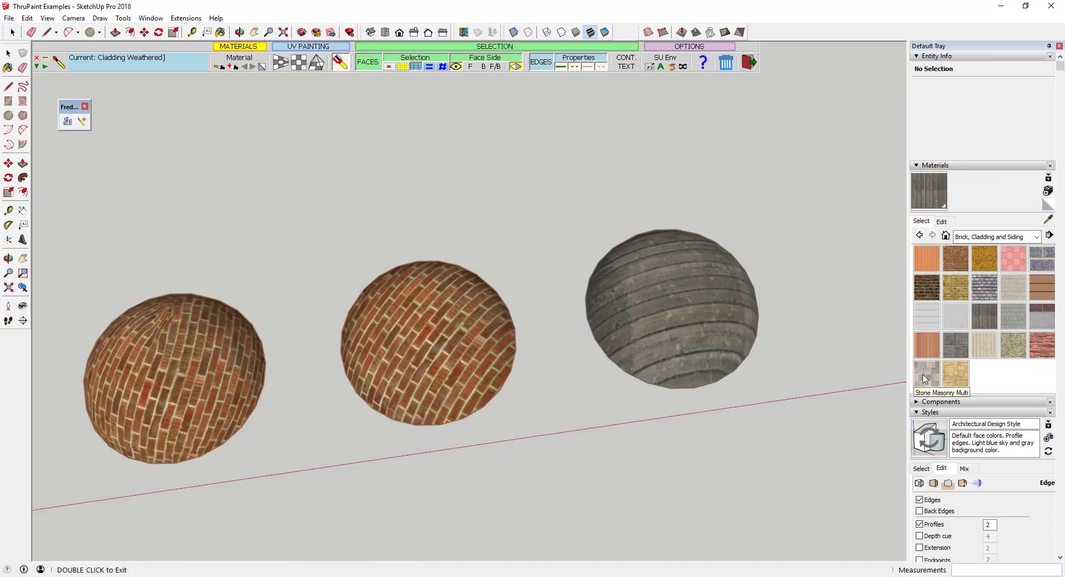
pyautogui.click(715, 297)
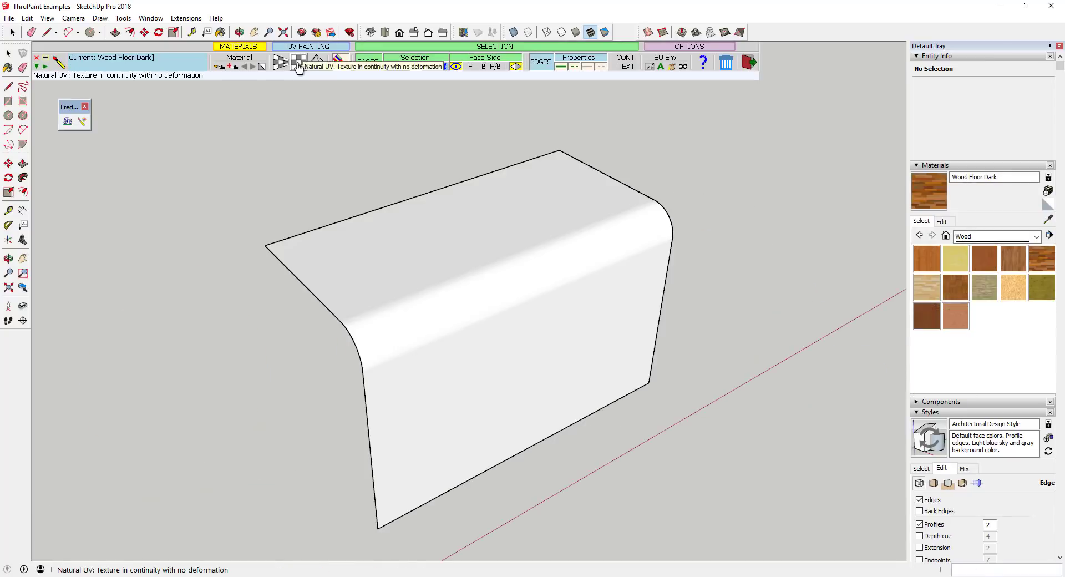
pyautogui.click(298, 64)
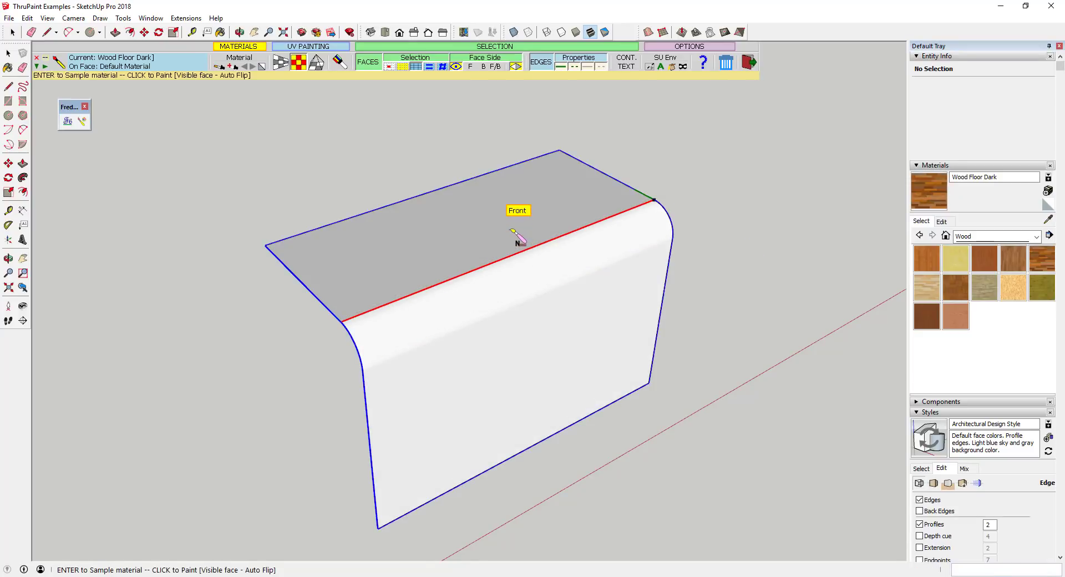
# Step: Paint the bent panel with Wood Floor Dark, then shift its texture and scale it to double size
pyautogui.click(521, 235)
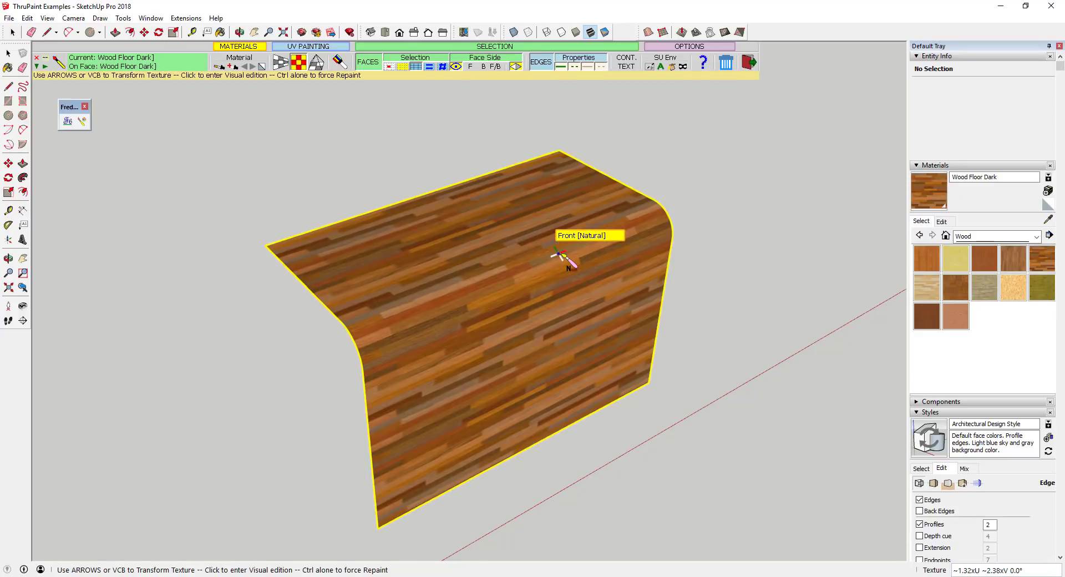
pyautogui.click(571, 268)
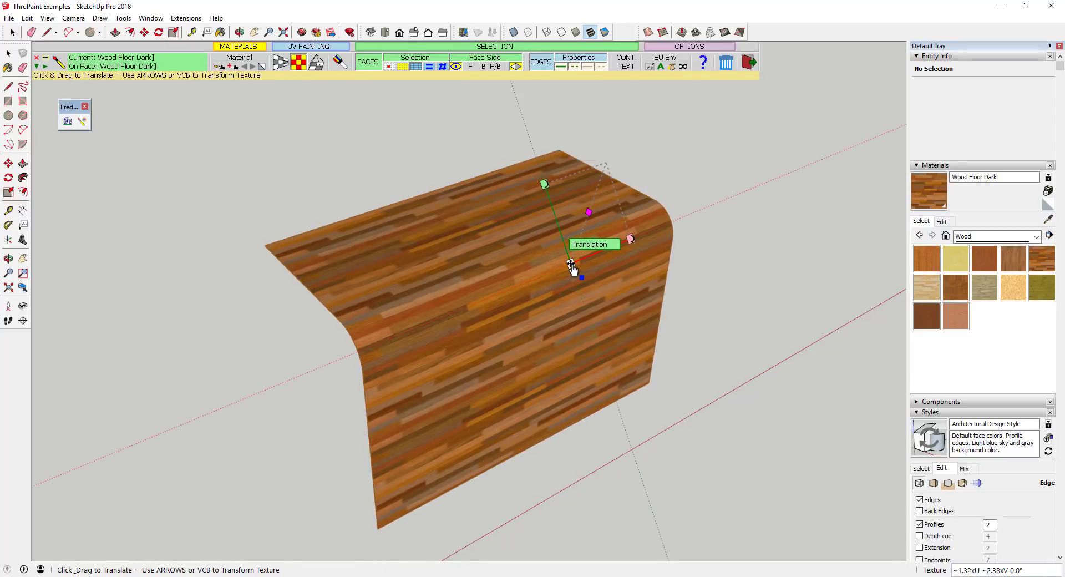
pyautogui.moveTo(576, 298); pyautogui.dragTo(588, 333)
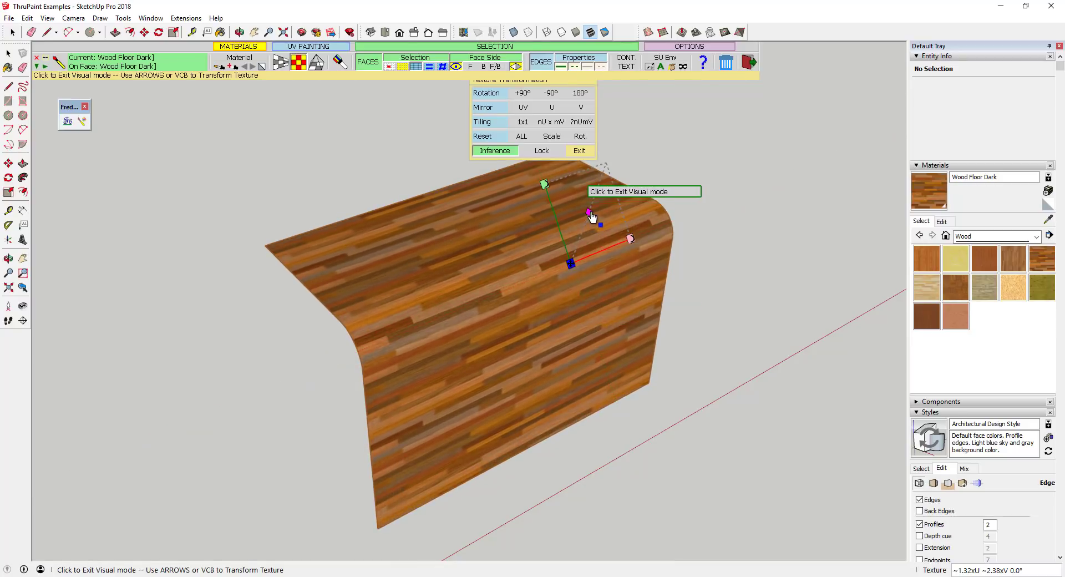
pyautogui.moveTo(590, 217); pyautogui.dragTo(566, 257)
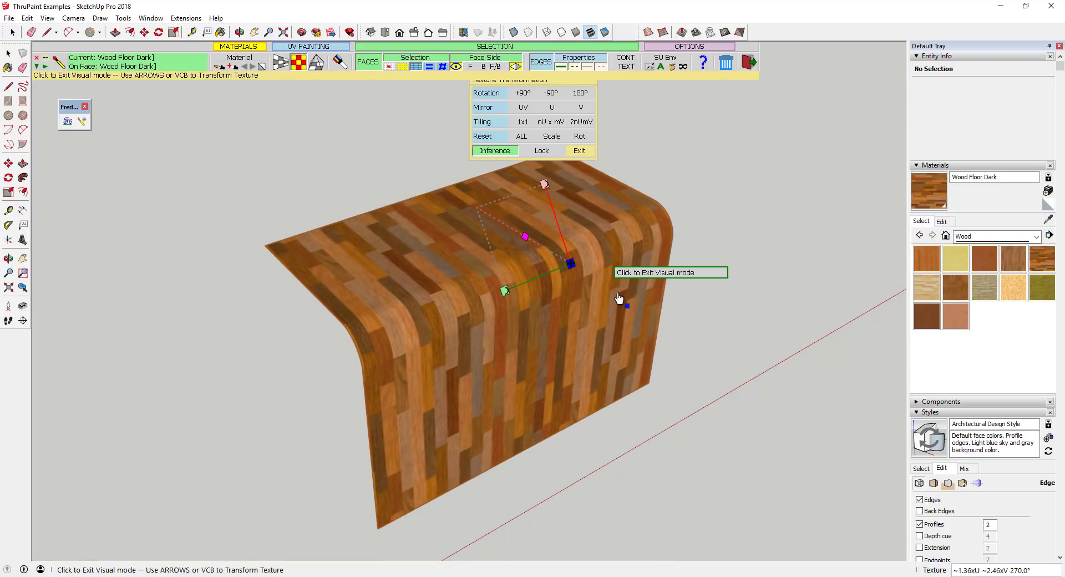
# Step: Rotate the wood texture 90°, back 90°, then 180°, then reset all adjustments and exit
pyautogui.click(522, 93)
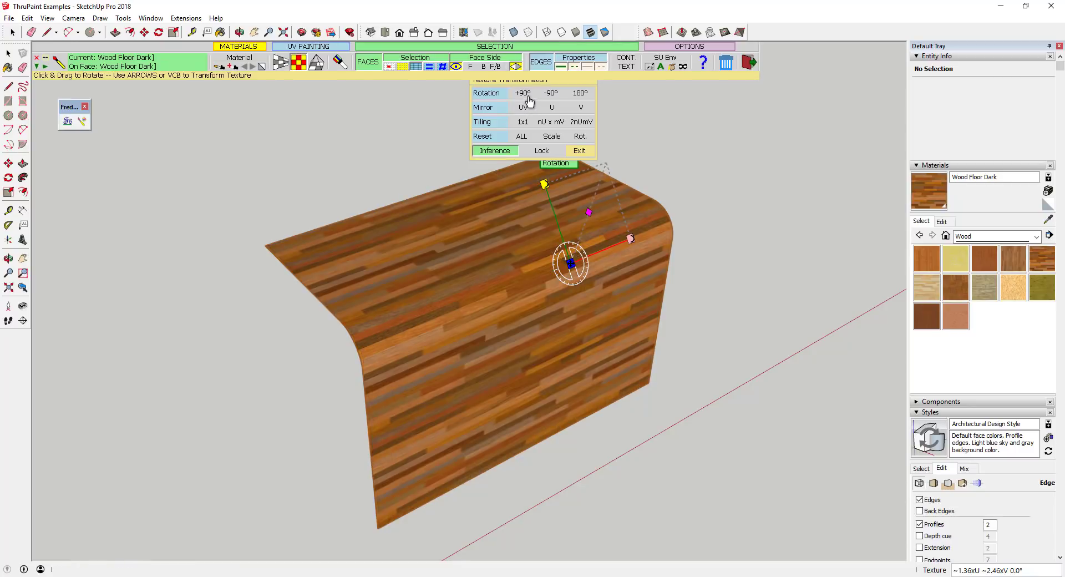
pyautogui.click(551, 93)
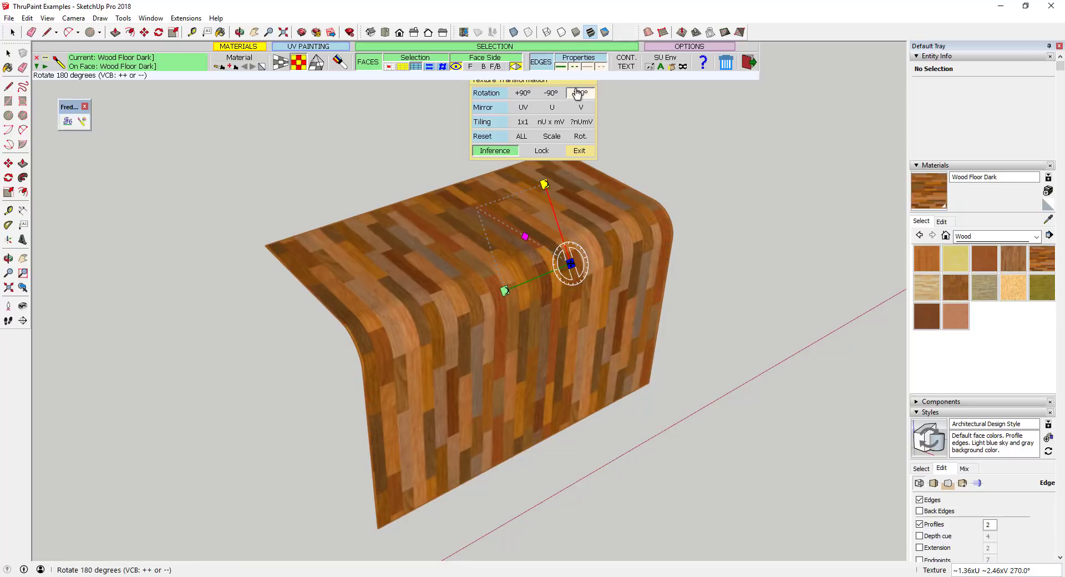
pyautogui.click(577, 93)
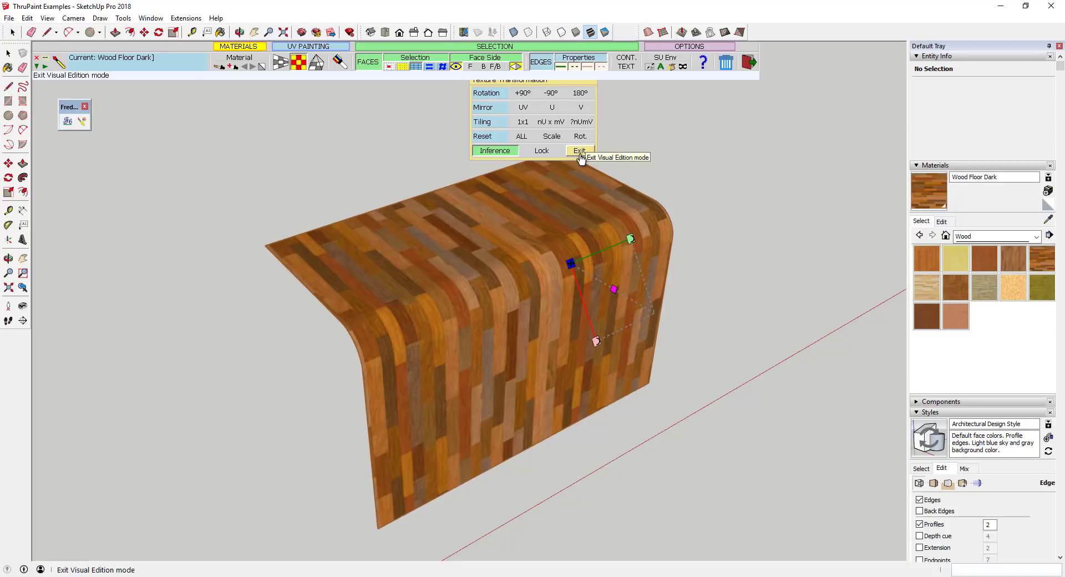
pyautogui.click(523, 136)
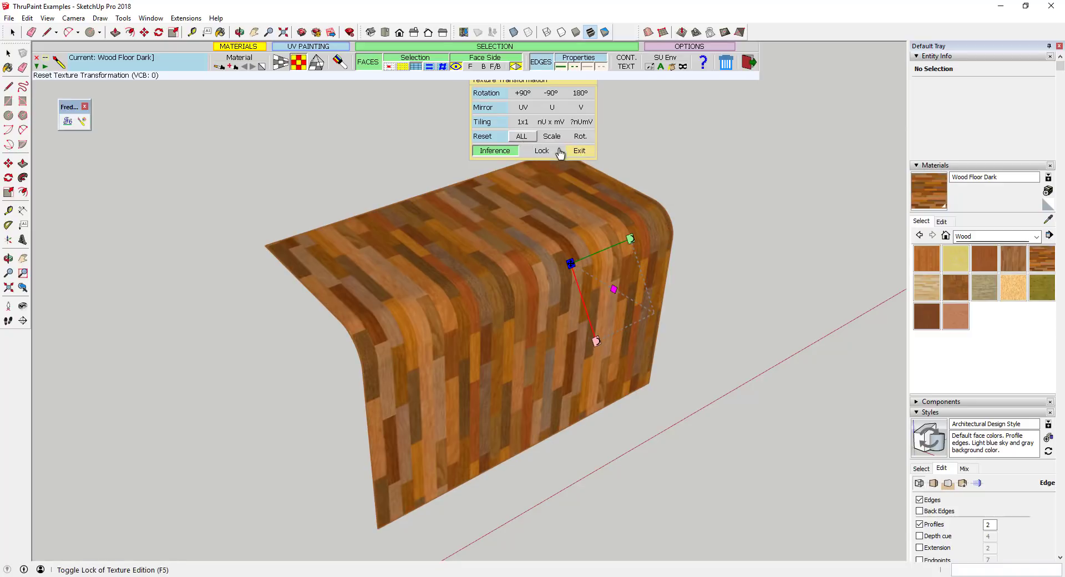
pyautogui.click(579, 150)
# Step: Load Wood Floor Parquet in ThruPaint and paint three curved-wall strips one face at a time
pyautogui.doubleClick(584, 161)
pyautogui.click(951, 293)
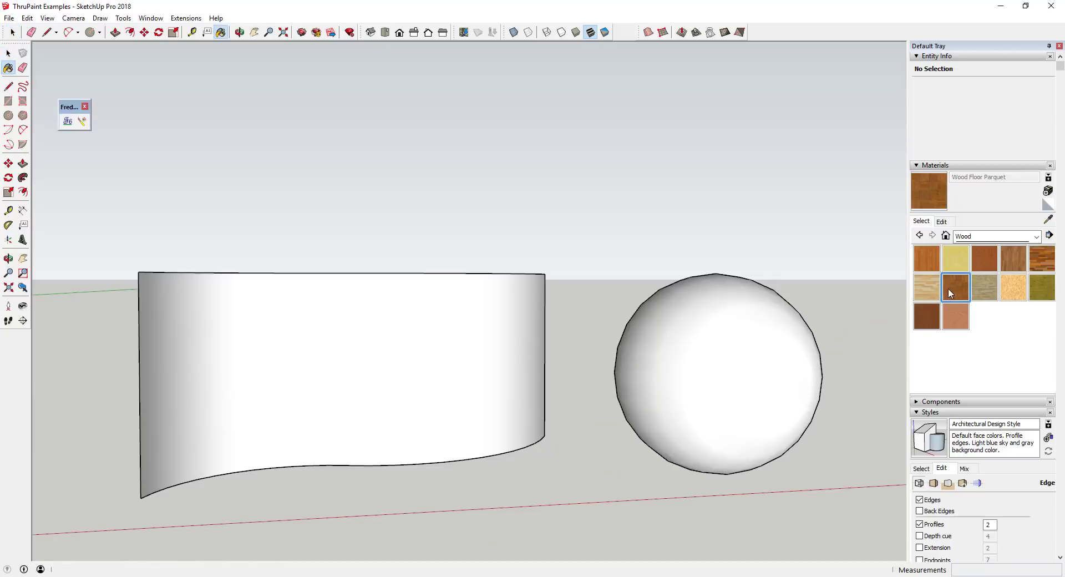
pyautogui.click(83, 121)
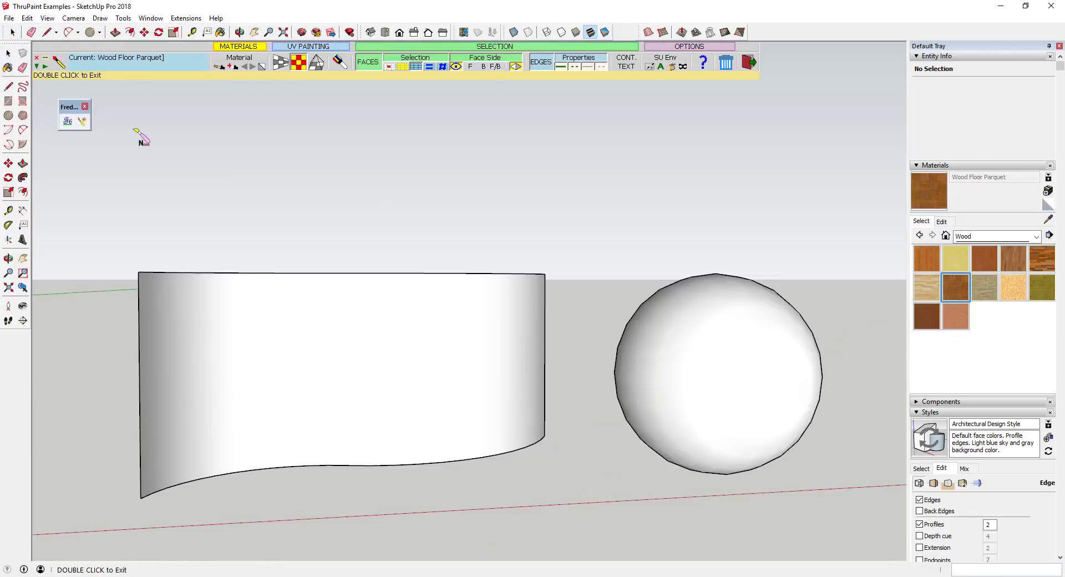
pyautogui.click(389, 67)
pyautogui.click(268, 380)
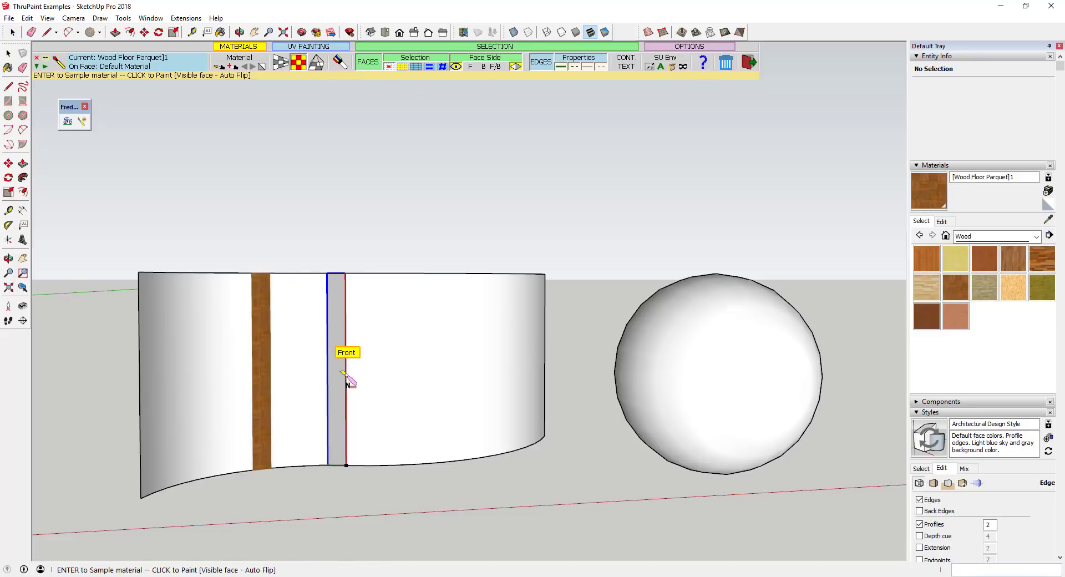
pyautogui.click(336, 373)
pyautogui.click(428, 370)
# Step: Paint several individual sphere facets with parquet, then orbit toward the curved panel
pyautogui.click(678, 349)
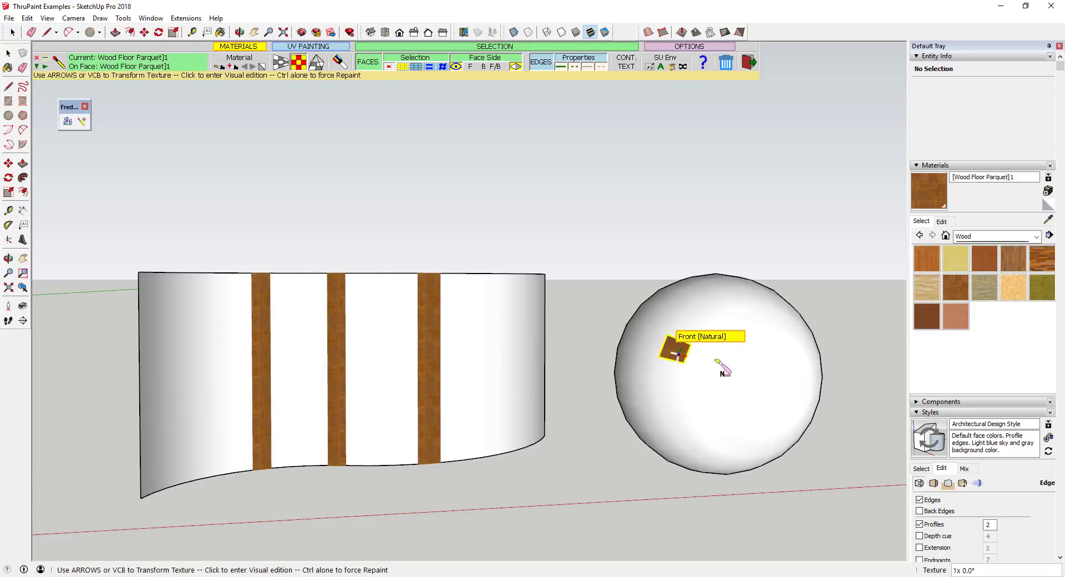
pyautogui.click(726, 366)
pyautogui.click(759, 343)
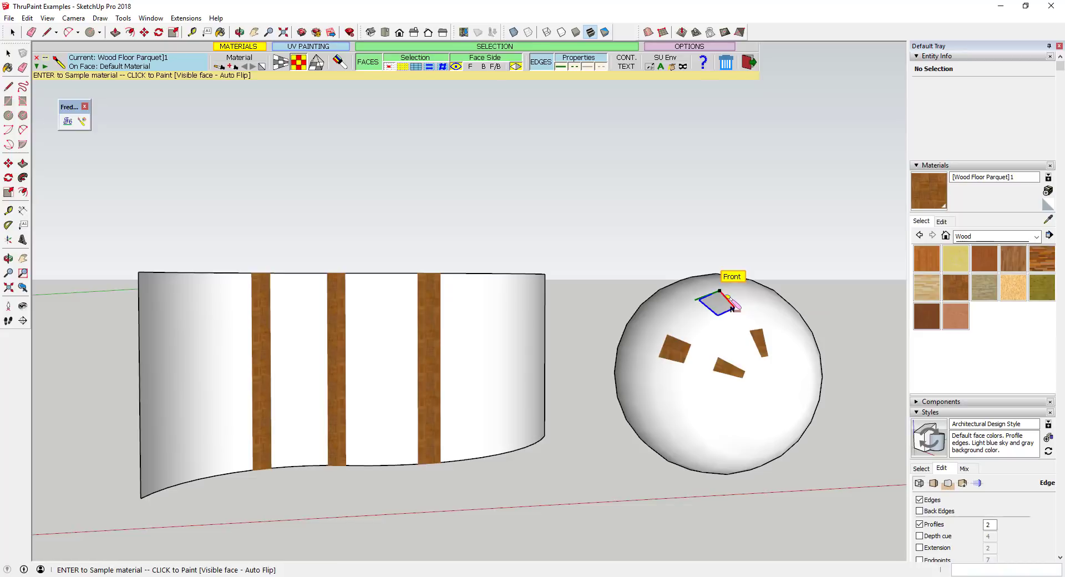
pyautogui.click(721, 301)
pyautogui.moveTo(721, 301); pyautogui.dragTo(649, 228, button='middle')
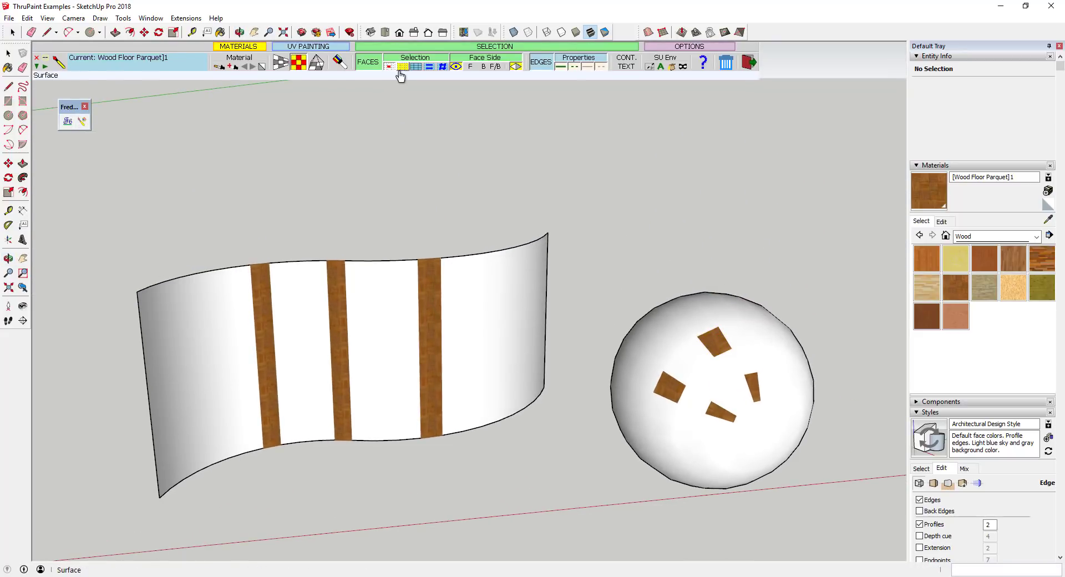
# Step: In Surface mode, cover the whole curved panel and the whole sphere in parquet
pyautogui.click(404, 67)
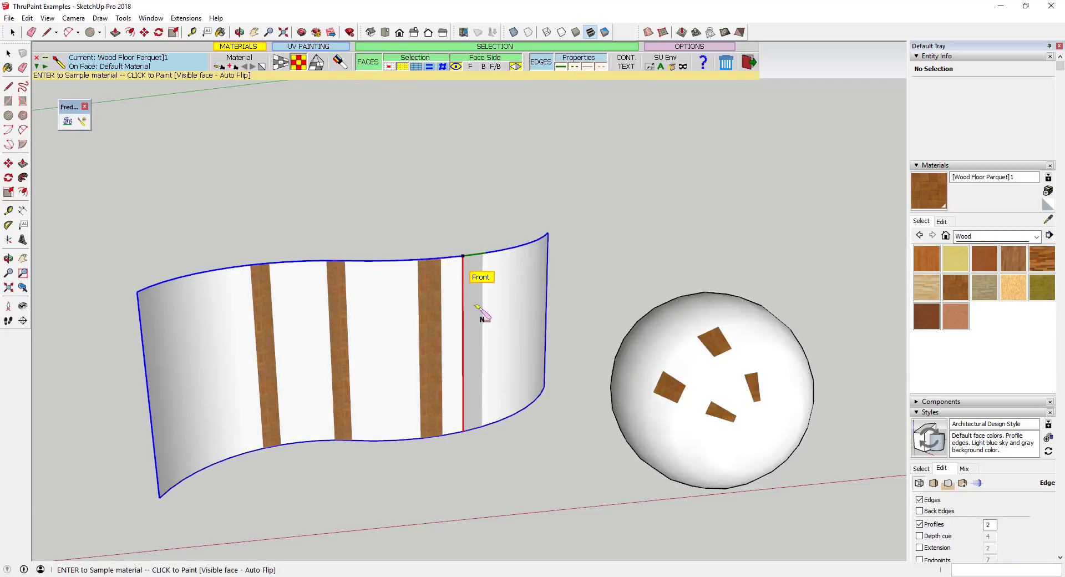
pyautogui.click(482, 324)
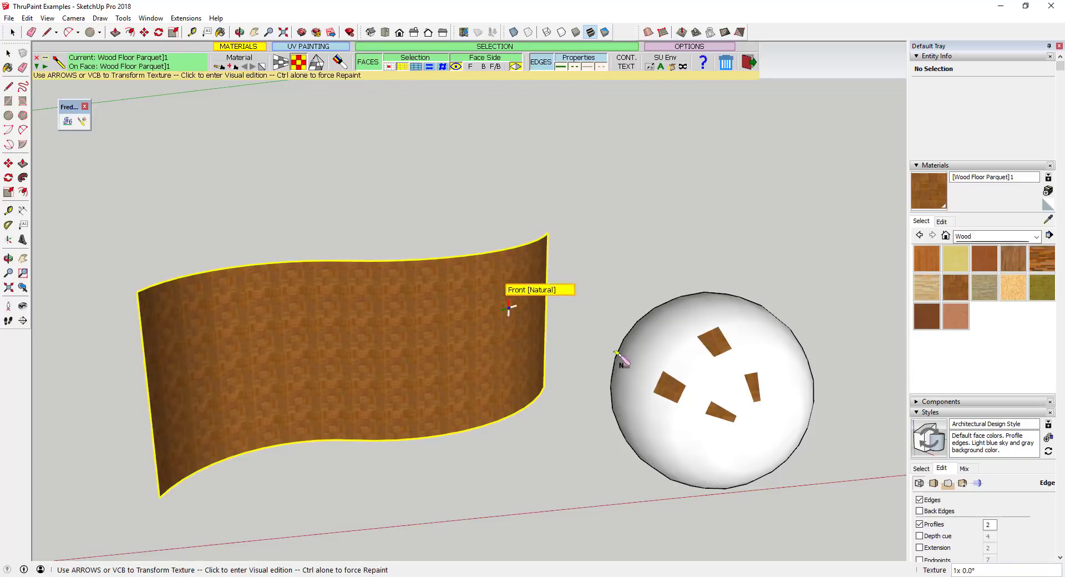
pyautogui.click(698, 368)
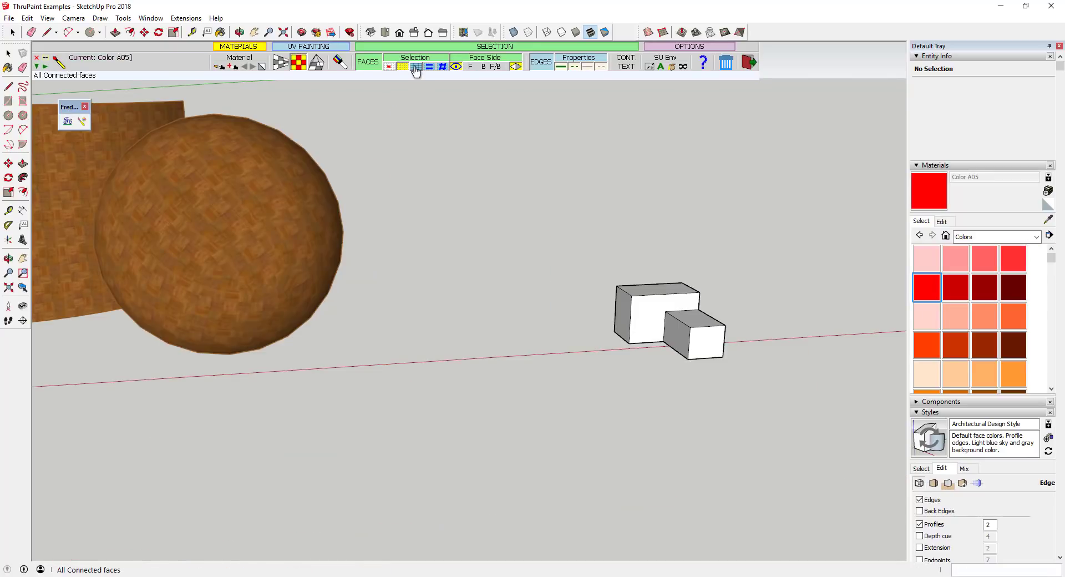
# Step: Paint all connected box faces red Color A05, then try pale pink Color A02
pyautogui.click(646, 311)
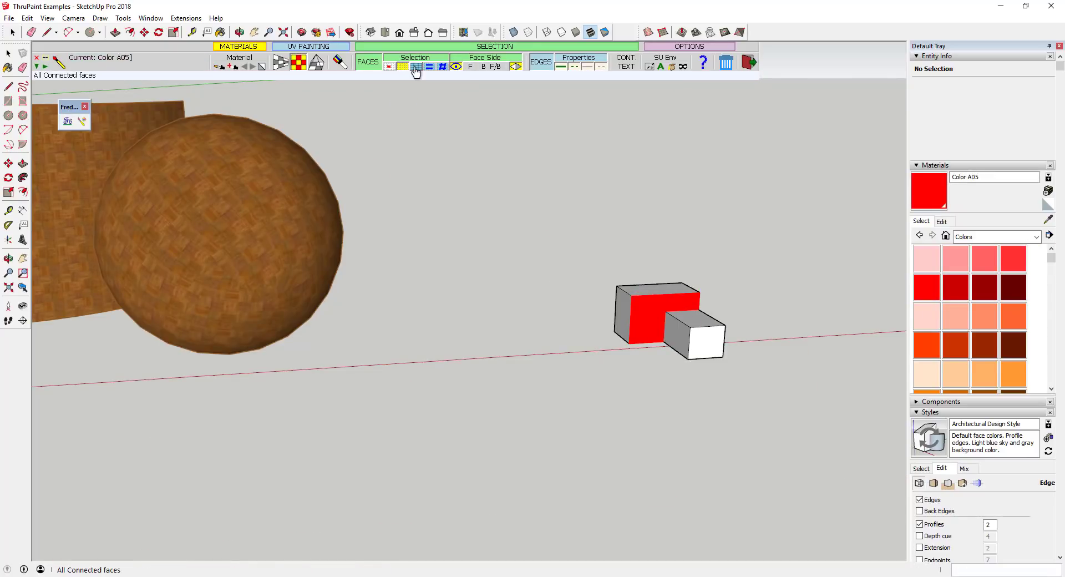
pyautogui.click(701, 297)
pyautogui.scroll(3, 765, 340)
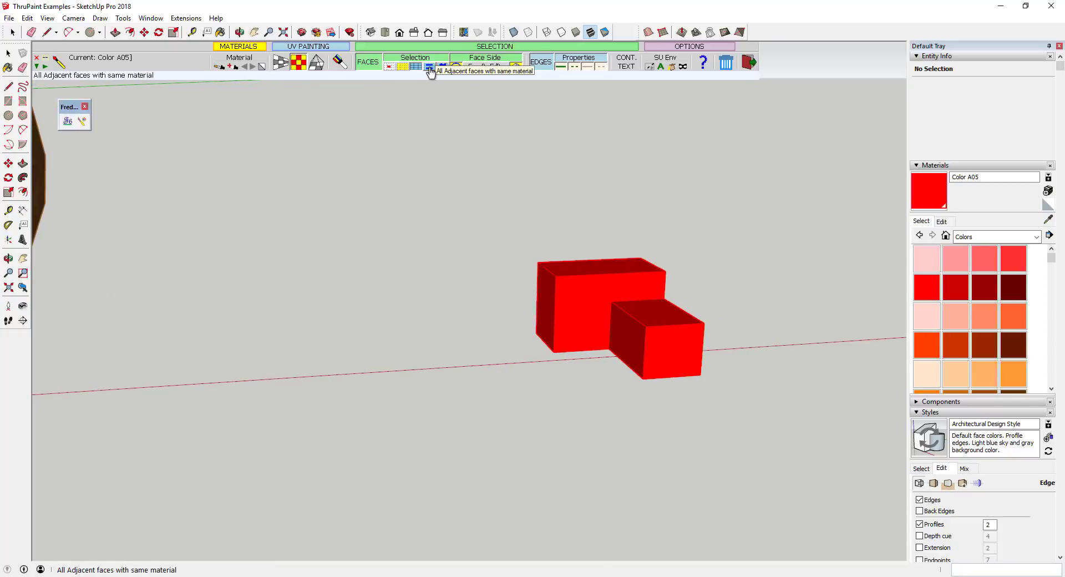
pyautogui.click(955, 258)
pyautogui.click(638, 321)
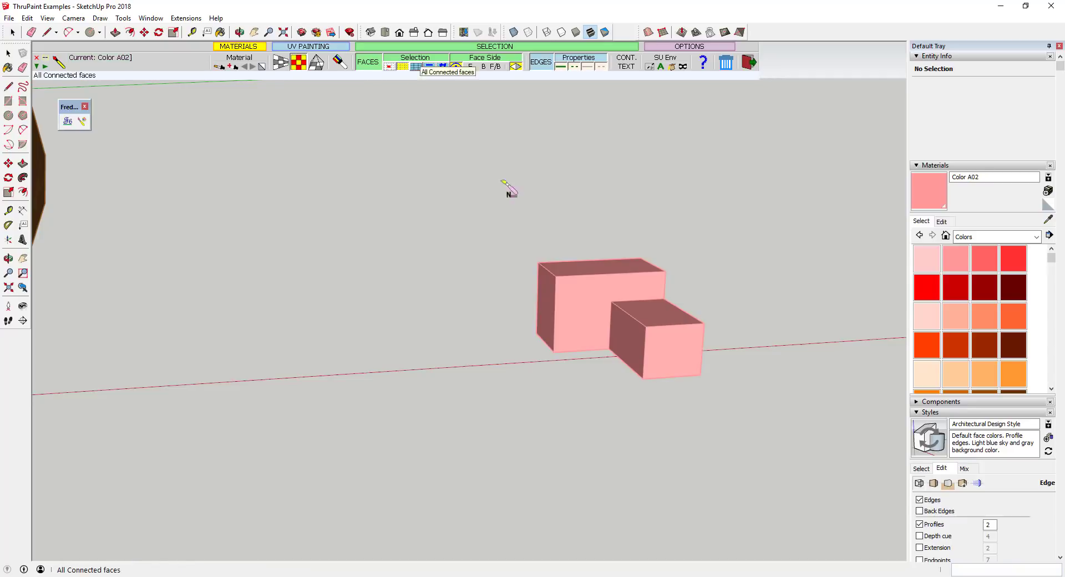
# Step: Repaint the small and large boxes red with Color A05
pyautogui.click(926, 287)
pyautogui.click(665, 346)
pyautogui.click(672, 354)
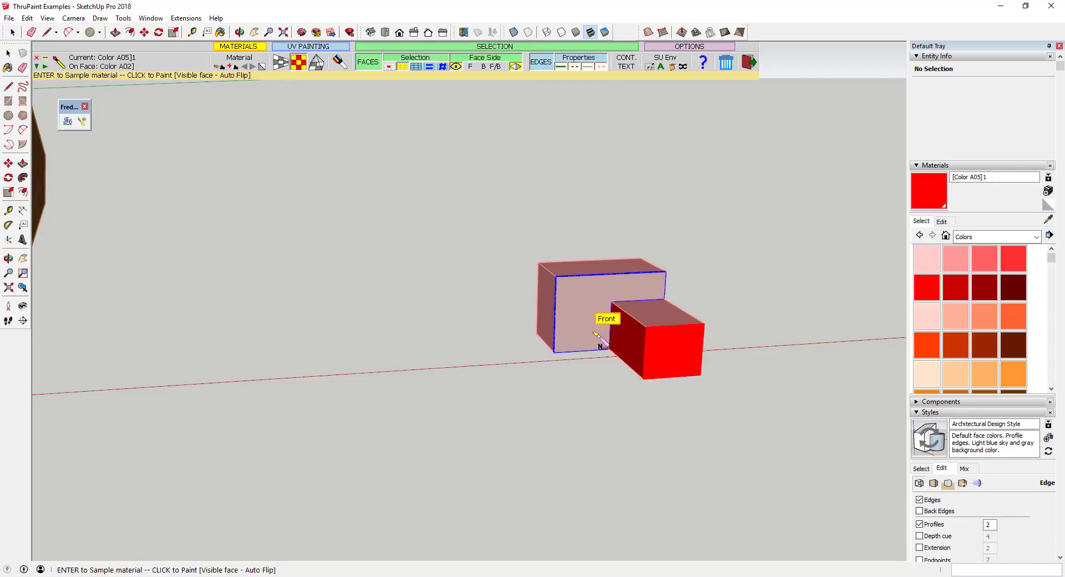
pyautogui.click(604, 316)
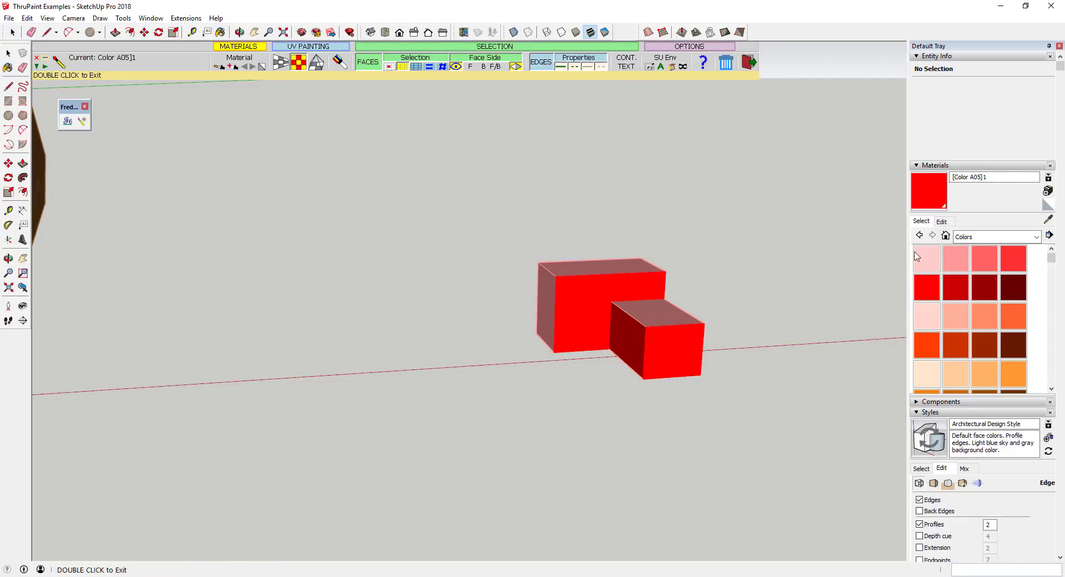
# Step: Give the blocks Color B07 and orbit over to the white and blue spheres
pyautogui.click(984, 345)
pyautogui.click(571, 310)
pyautogui.moveTo(571, 310)
pyautogui.mouseDown(button='middle')
pyautogui.moveTo(760, 377)
pyautogui.moveTo(831, 312)
pyautogui.mouseUp(button='middle')
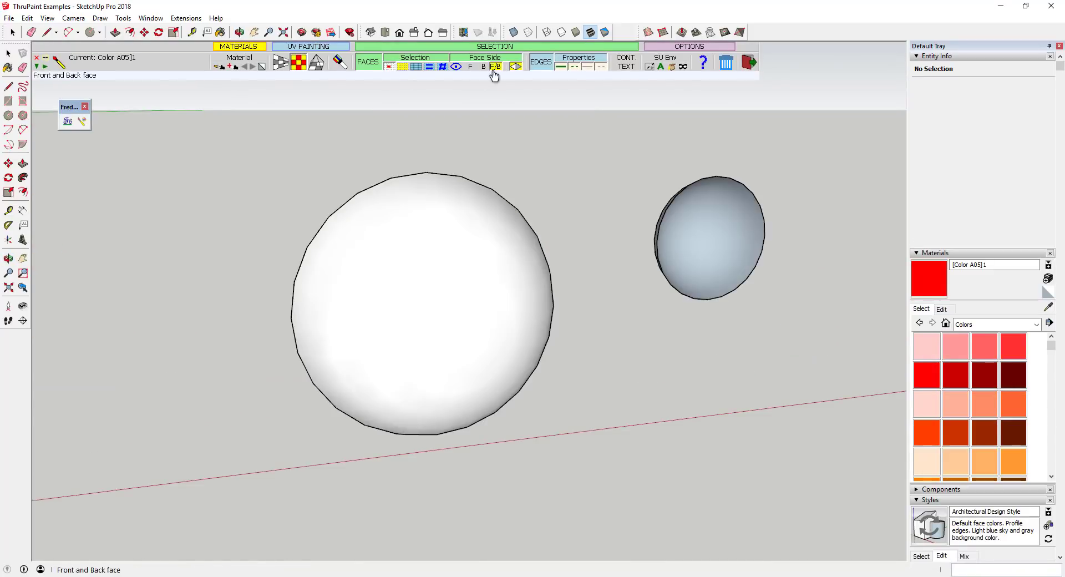
# Step: Paint seven scattered white-sphere facets red Color A05 with Face Side F/B
pyautogui.click(366, 235)
pyautogui.click(511, 282)
pyautogui.click(347, 331)
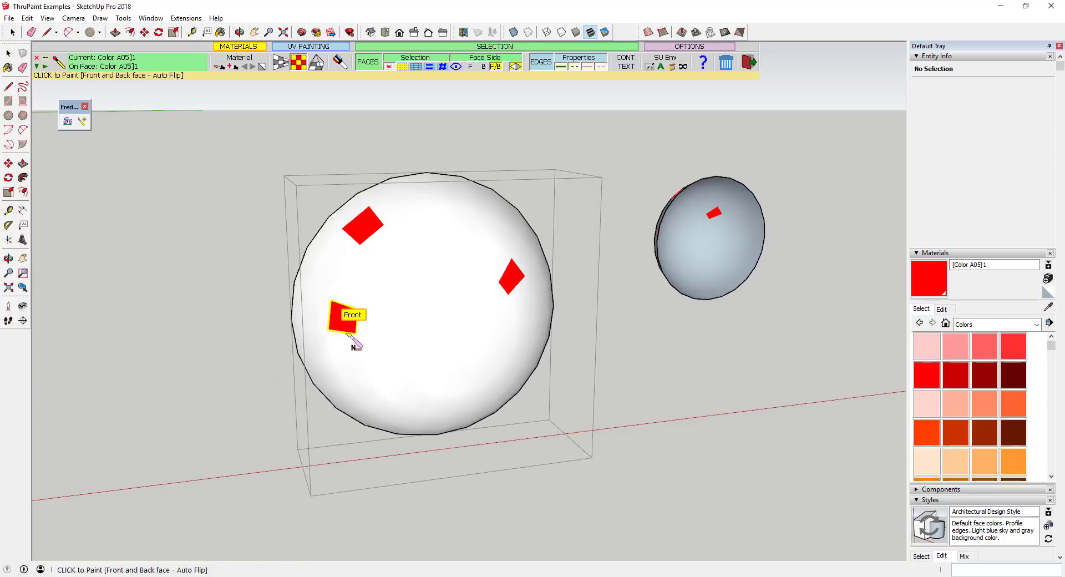
pyautogui.click(412, 370)
pyautogui.click(436, 286)
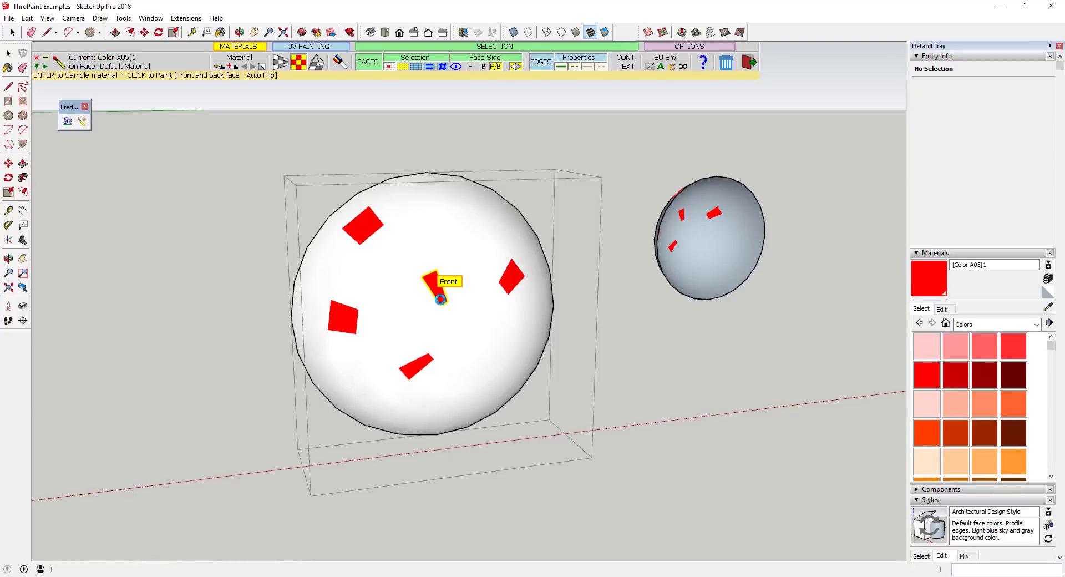
pyautogui.click(506, 334)
pyautogui.click(484, 225)
# Step: Set Face Side to front only and paint five more facets orange Color C04
pyautogui.click(483, 66)
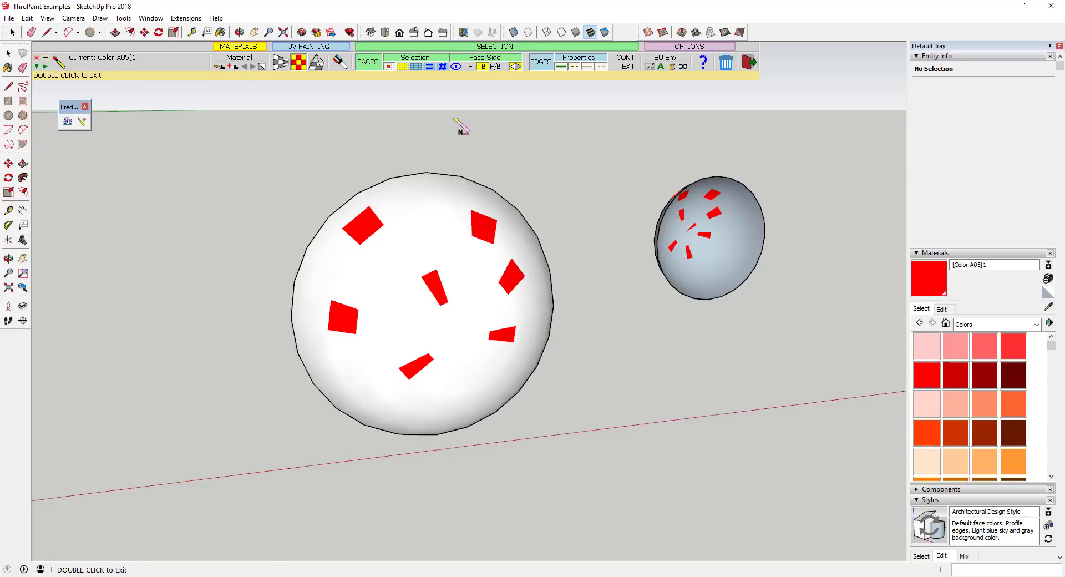
pyautogui.click(471, 67)
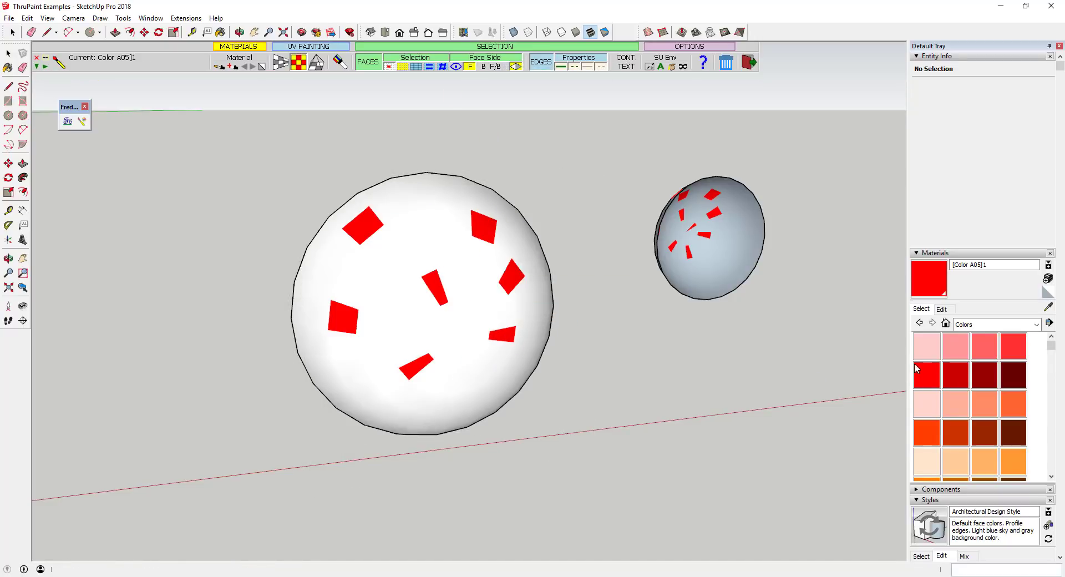
pyautogui.click(1013, 462)
pyautogui.click(404, 230)
pyautogui.click(453, 353)
pyautogui.click(496, 383)
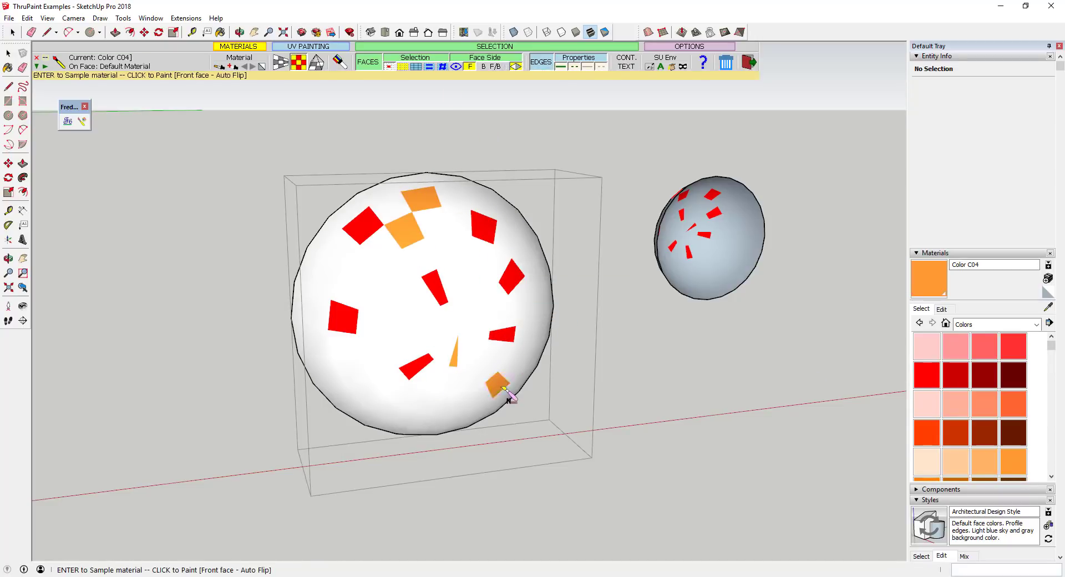
pyautogui.click(440, 404)
pyautogui.click(378, 302)
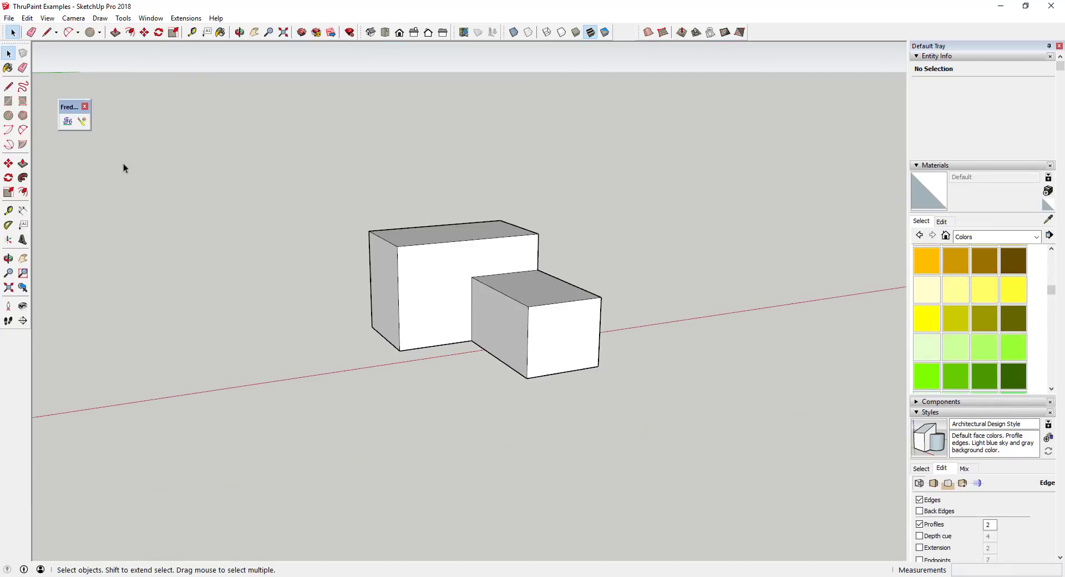
# Step: In ThruPaint edge mode, paint the front box's edges blue Color I05
pyautogui.click(82, 121)
pyautogui.click(368, 62)
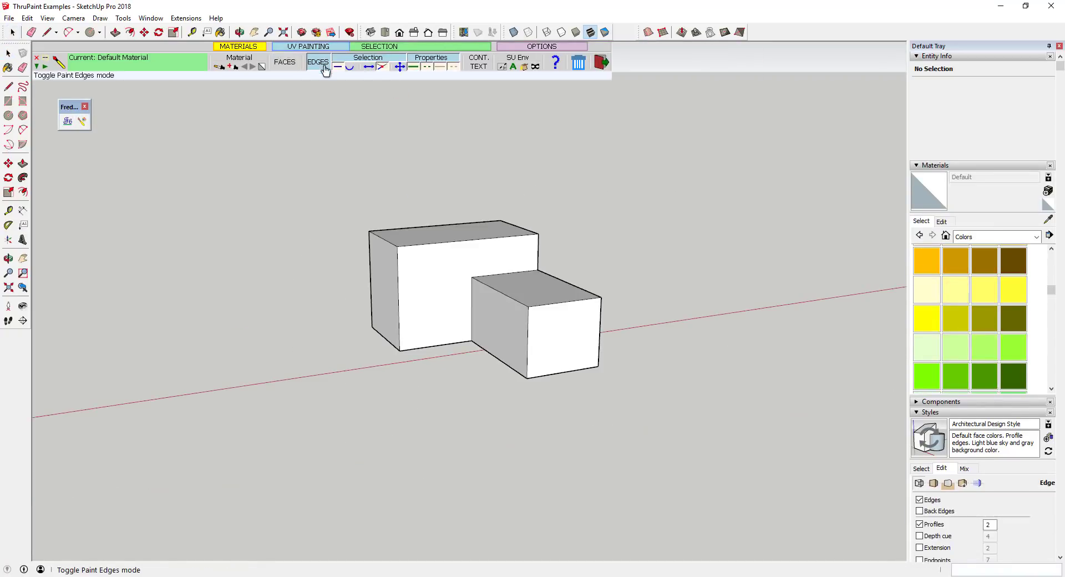
pyautogui.scroll(-5, 920, 288)
pyautogui.click(926, 349)
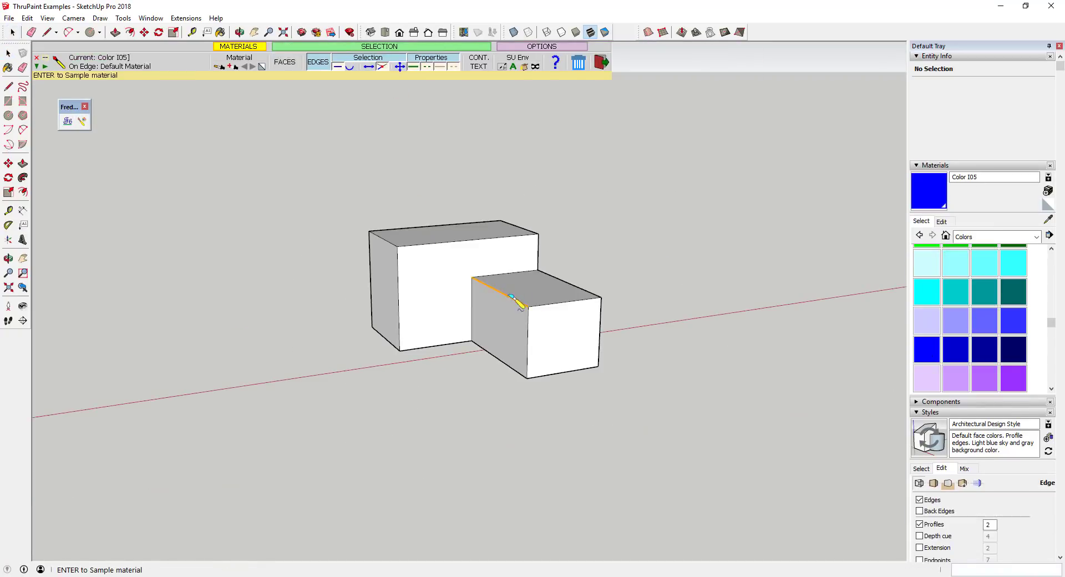
pyautogui.click(585, 289)
pyautogui.click(527, 349)
# Step: Paint the back box's front outline and bottom edge purple Color J04
pyautogui.press('Left')
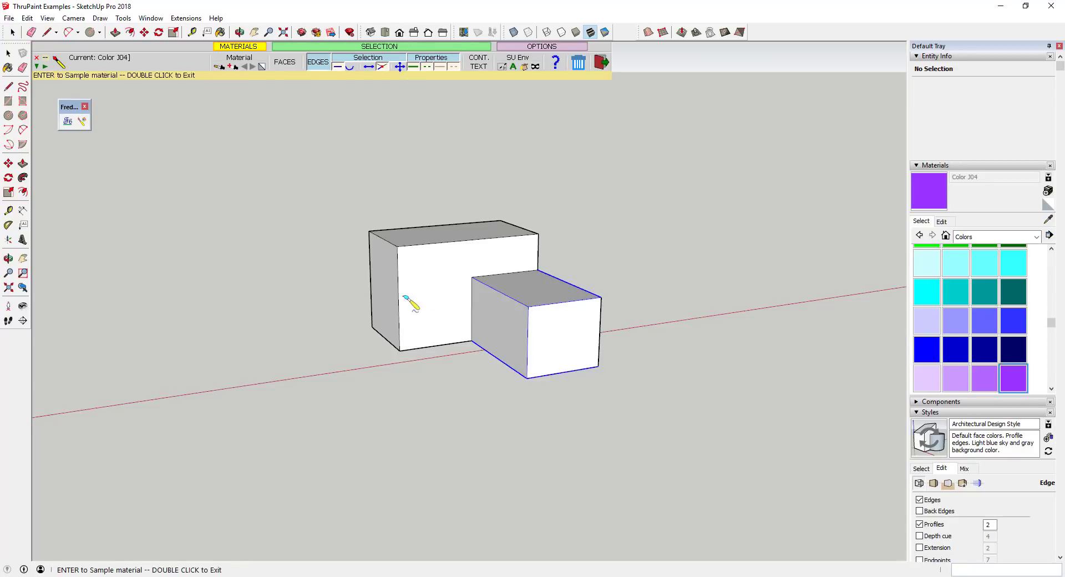
pyautogui.click(413, 244)
pyautogui.click(424, 348)
pyautogui.moveTo(391, 244); pyautogui.dragTo(599, 247, button='middle')
pyautogui.press('space')
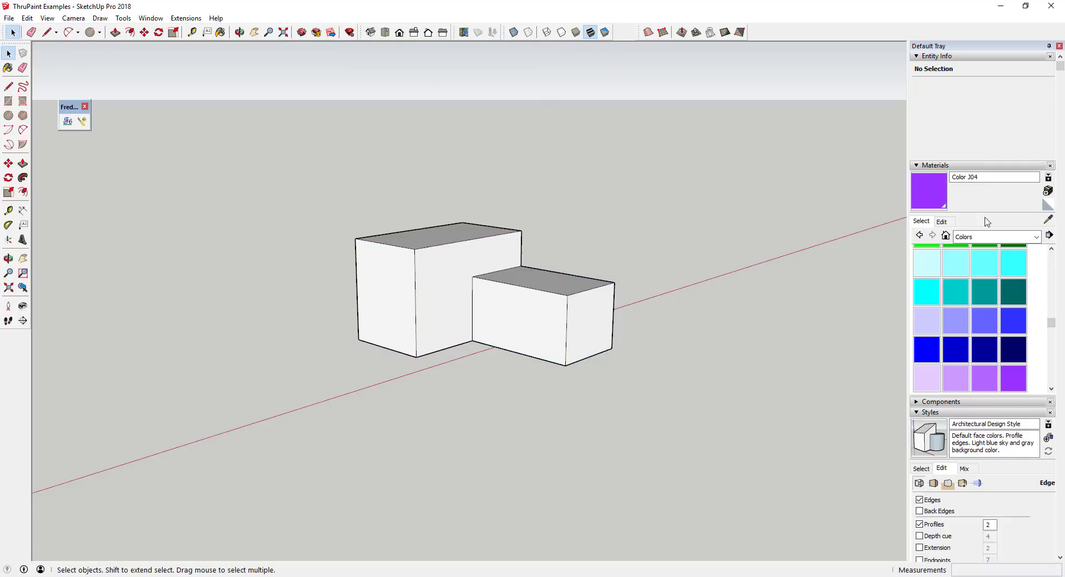
# Step: Set the style's edge Color to By material
pyautogui.scroll(-5, 987, 222)
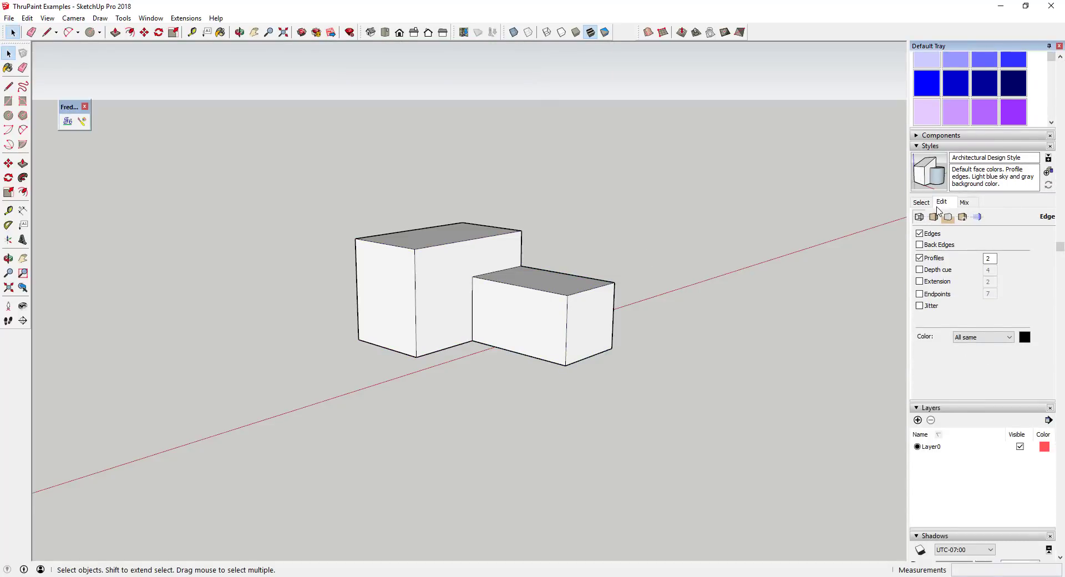
pyautogui.click(981, 337)
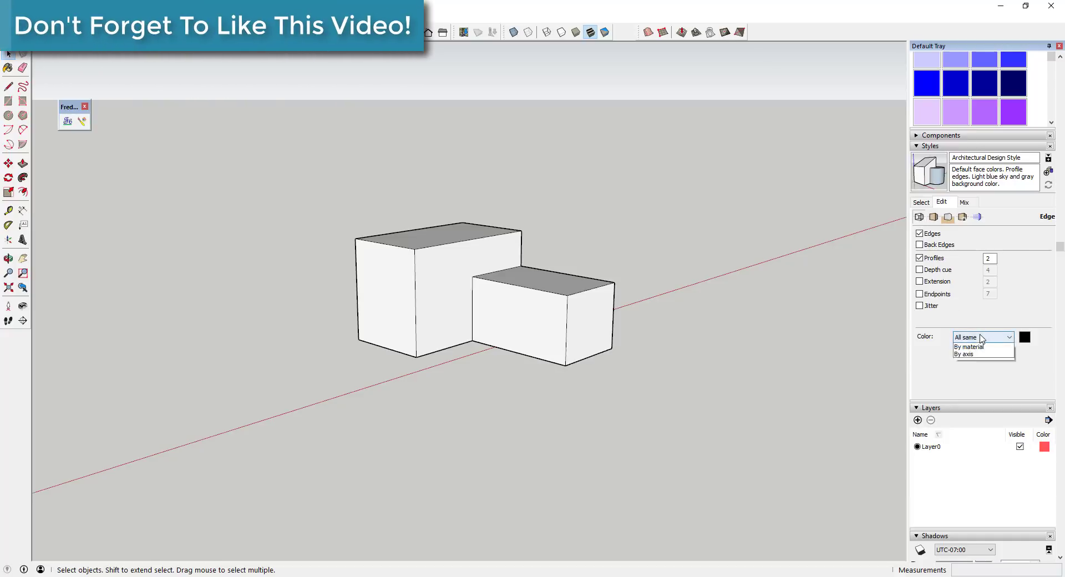
pyautogui.click(985, 356)
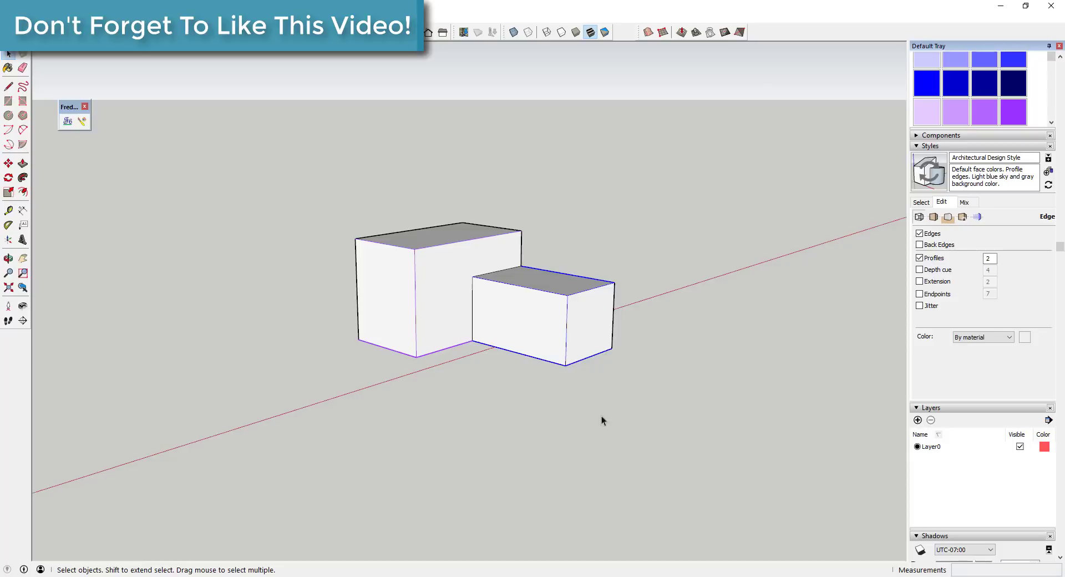
# Step: Place a TEST TEXT label with a leader pointing at the front box's corner
pyautogui.press('t')
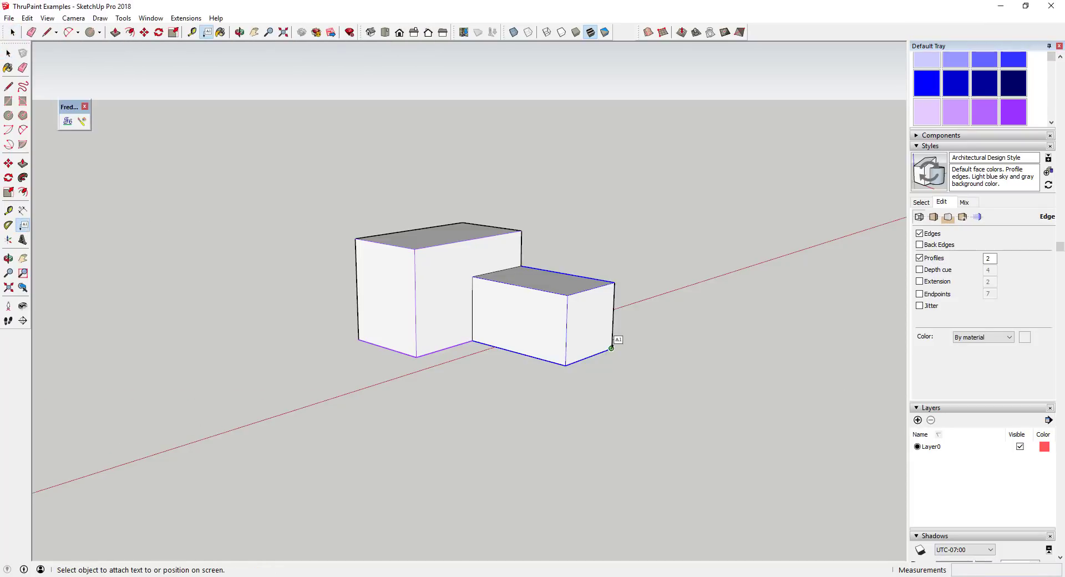
pyautogui.click(611, 348)
pyautogui.click(732, 323)
pyautogui.click(716, 305)
pyautogui.press('space')
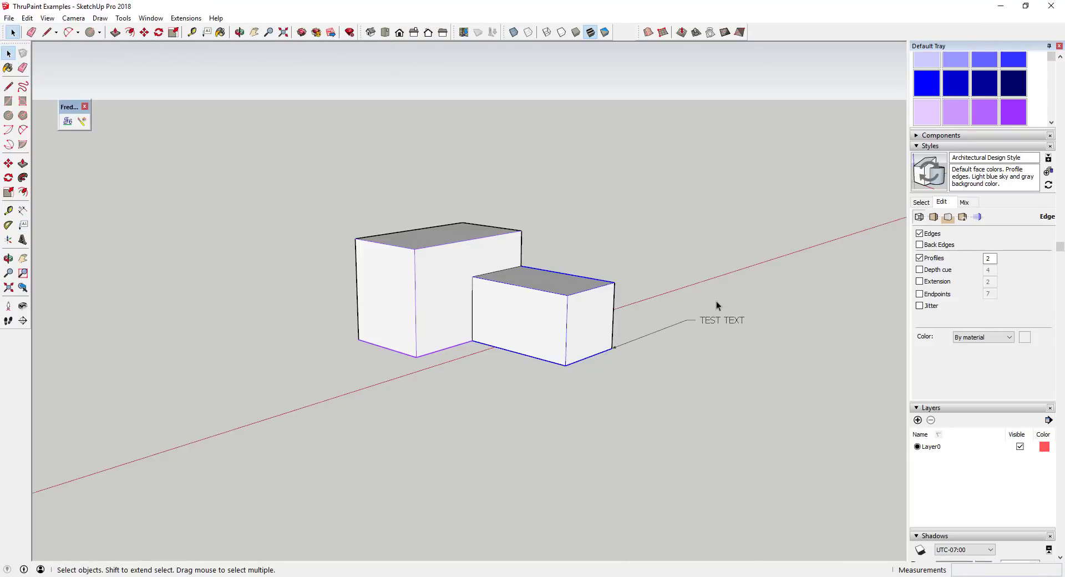
# Step: Paint the TEST TEXT label red Color A05 using ThruPaint's text mode
pyautogui.click(83, 122)
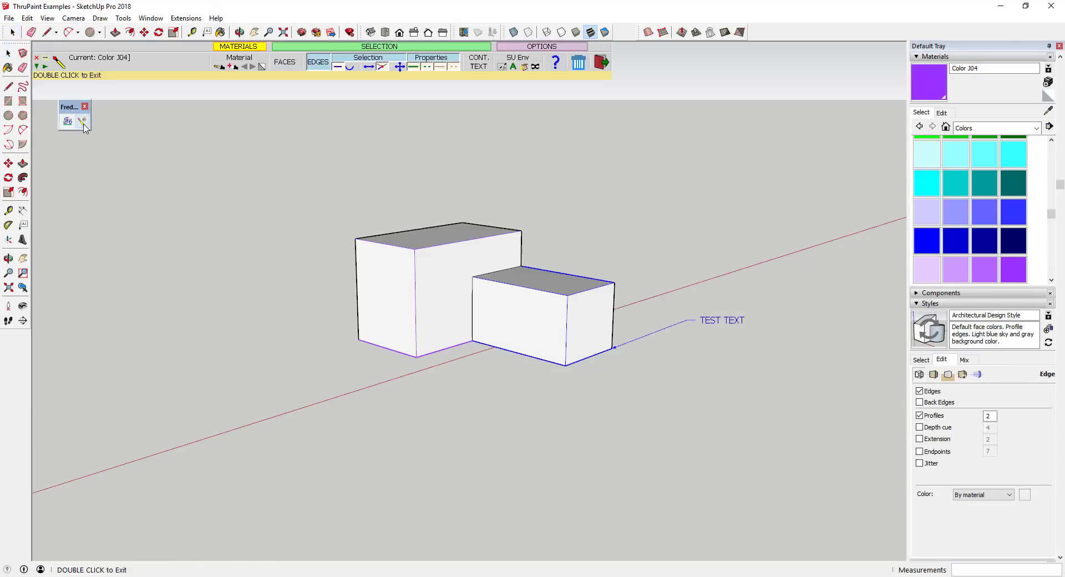
pyautogui.click(478, 65)
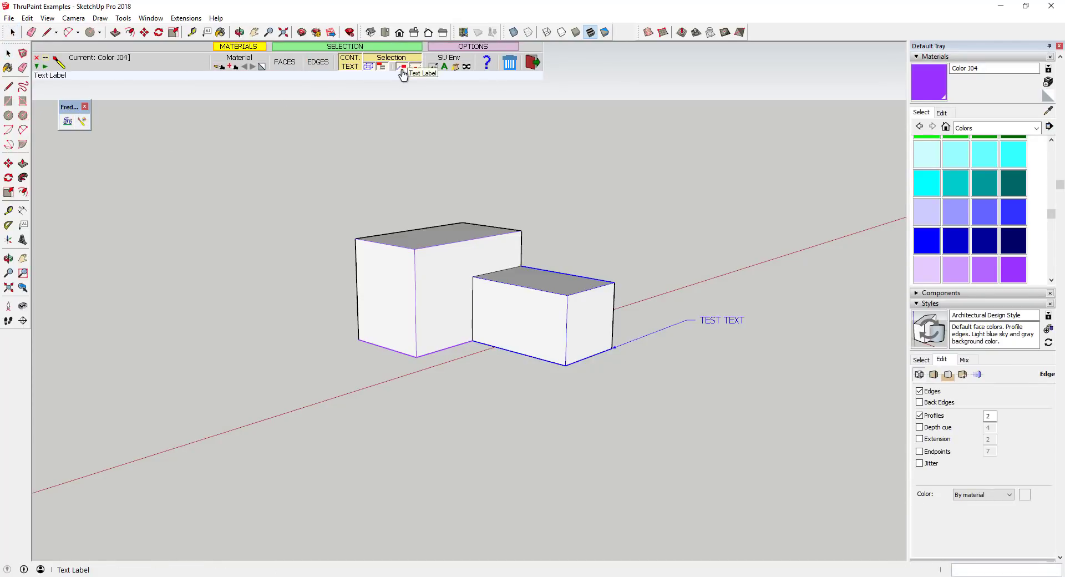
pyautogui.scroll(6, 997, 206)
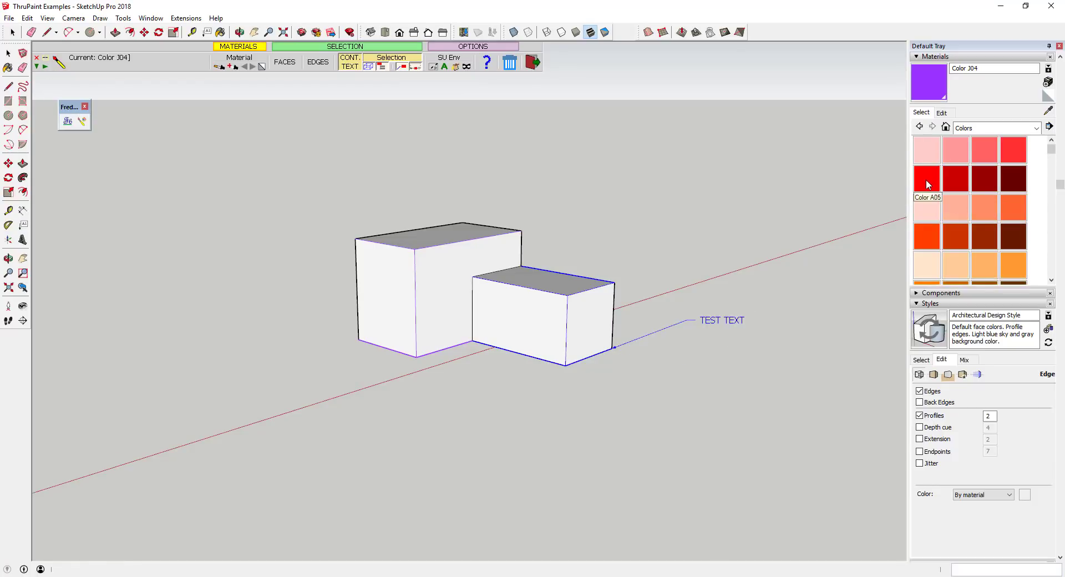
pyautogui.click(927, 183)
pyautogui.click(724, 323)
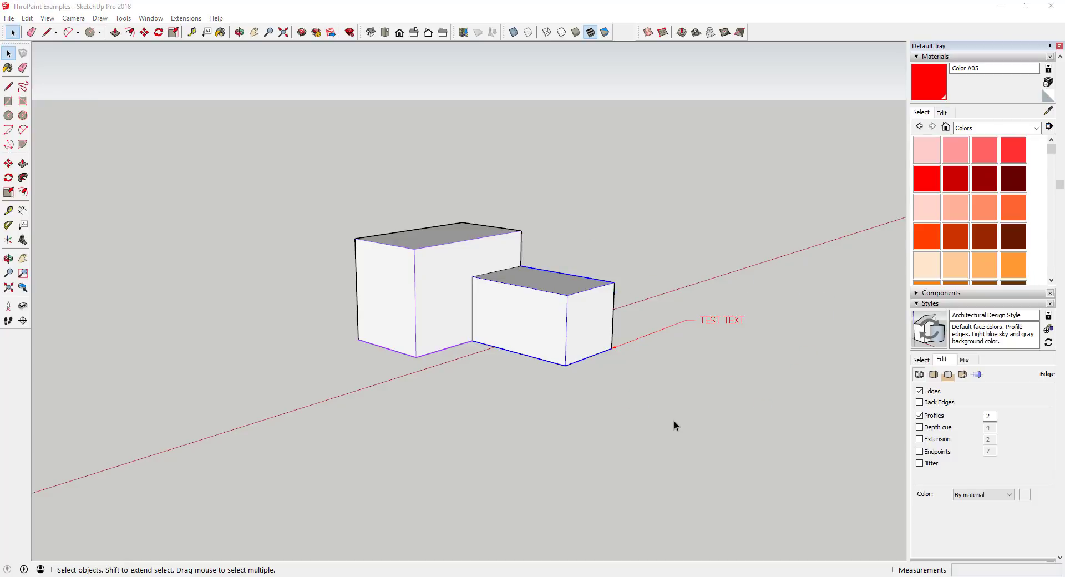
# Step: Relaunch ThruPaint from the Fredo toolbar
pyautogui.click(82, 121)
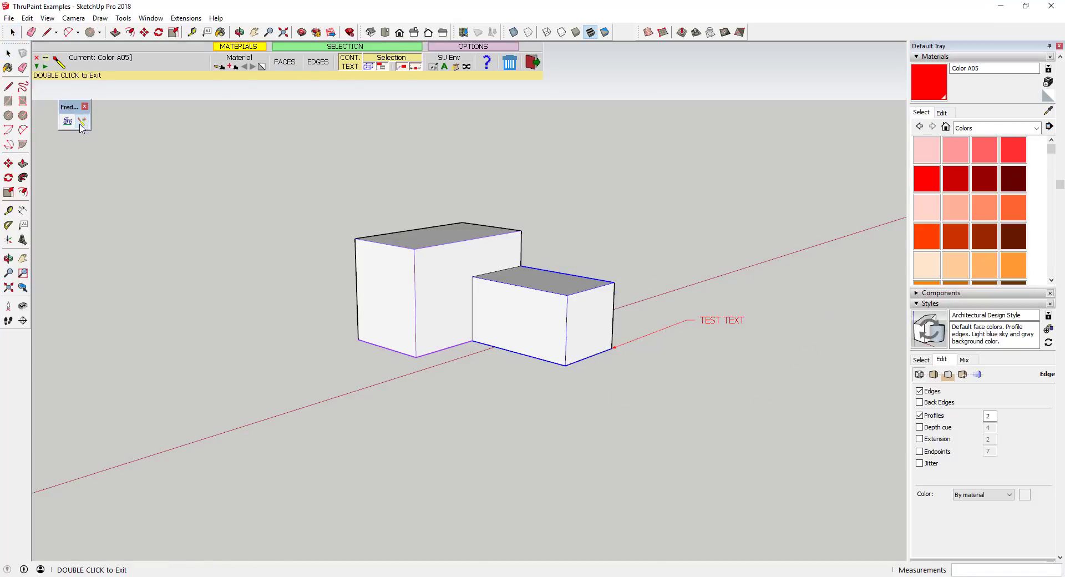